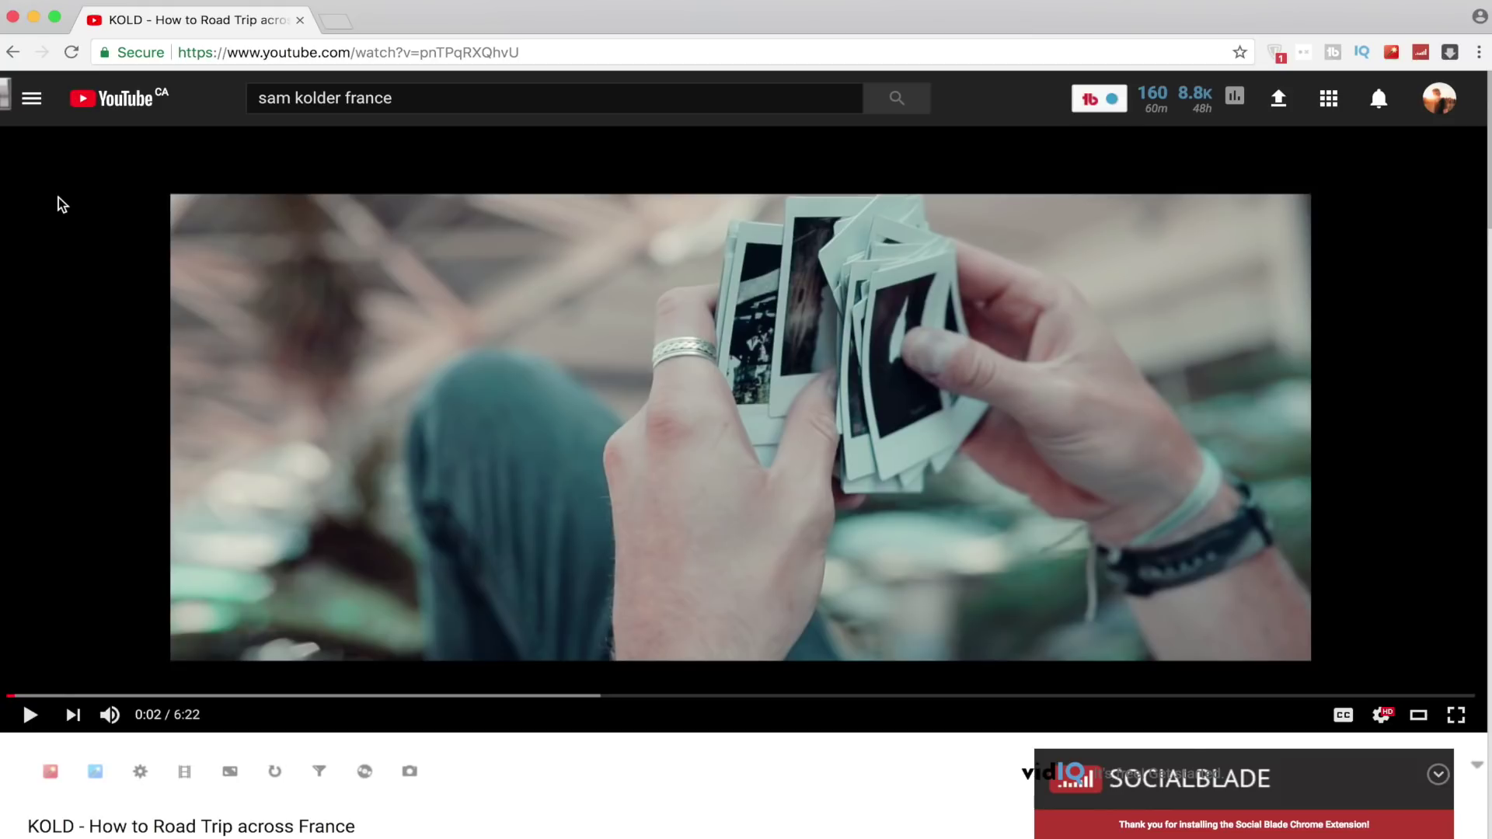
# Play the opening of the KOLD road-trip video on YouTube to see the Polaroid transition
pyautogui.click(28, 712)
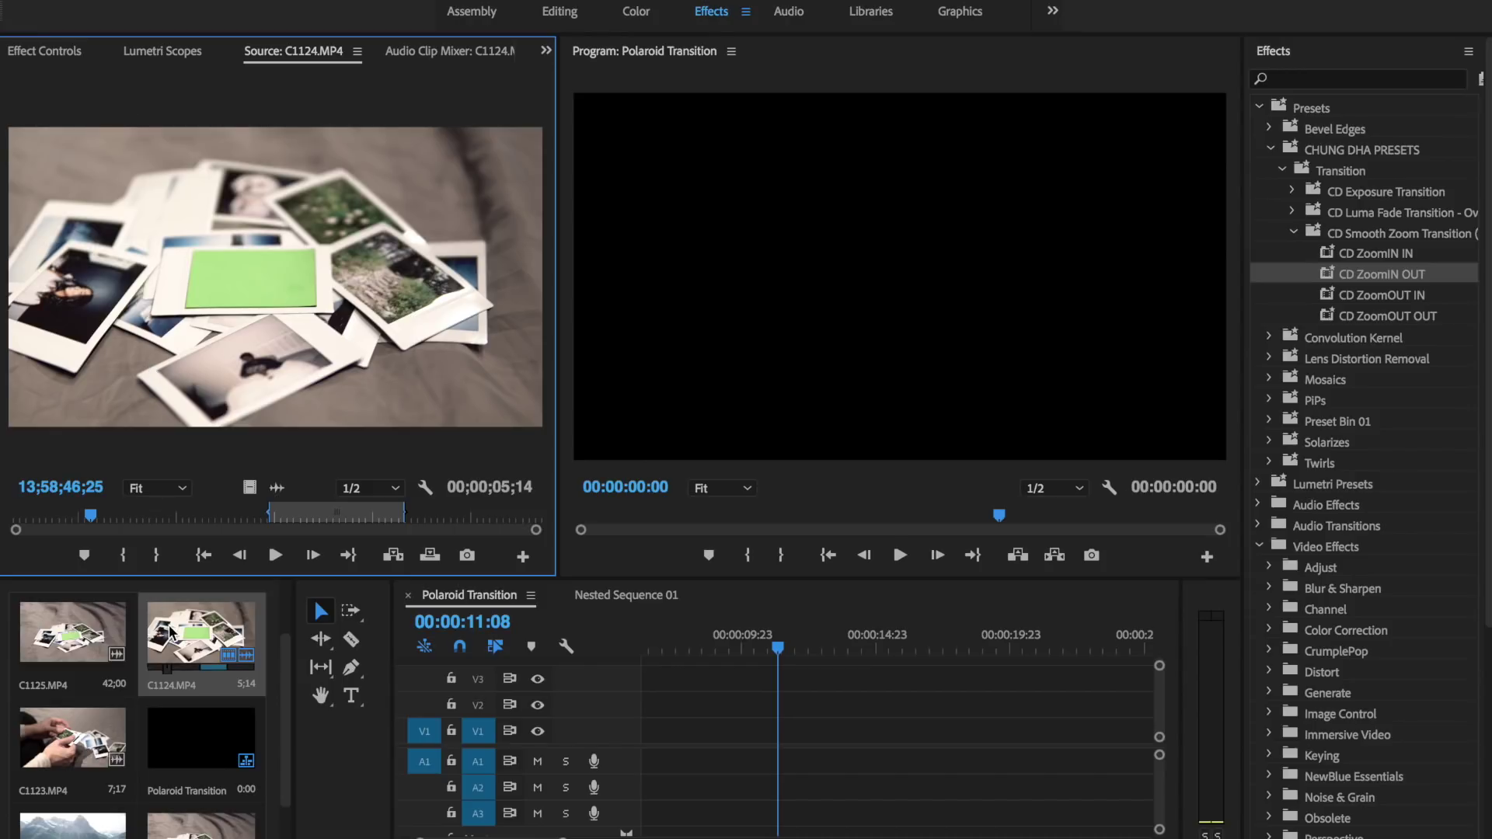
# Mark a 4;03 Out point on C1124.MP4, save the project, and insert the trimmed clip into the sequence
pyautogui.moveTo(17, 533); pyautogui.dragTo(11, 533)
pyautogui.click(20, 515)
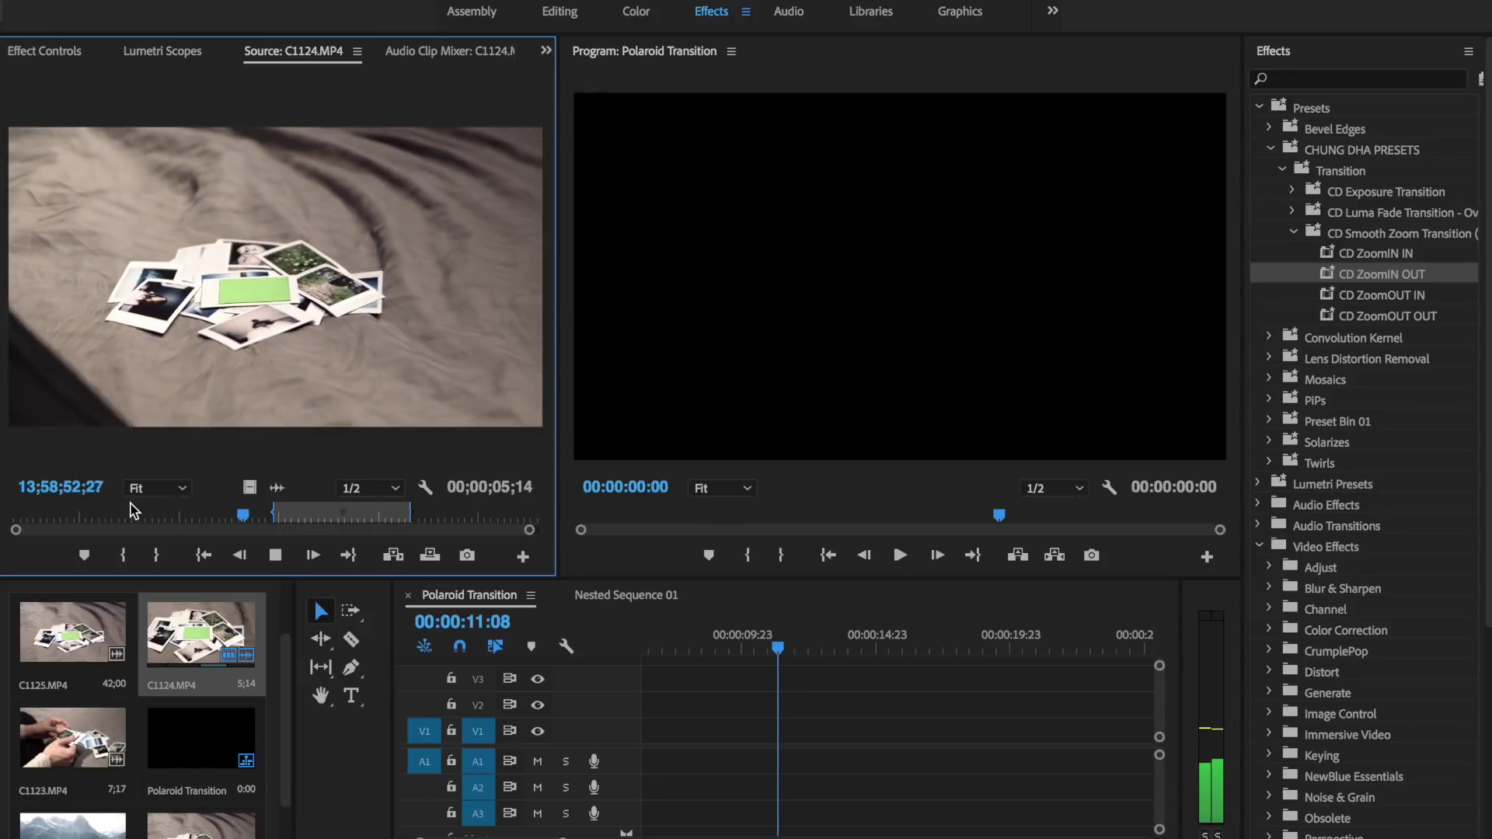
pyautogui.press('space')
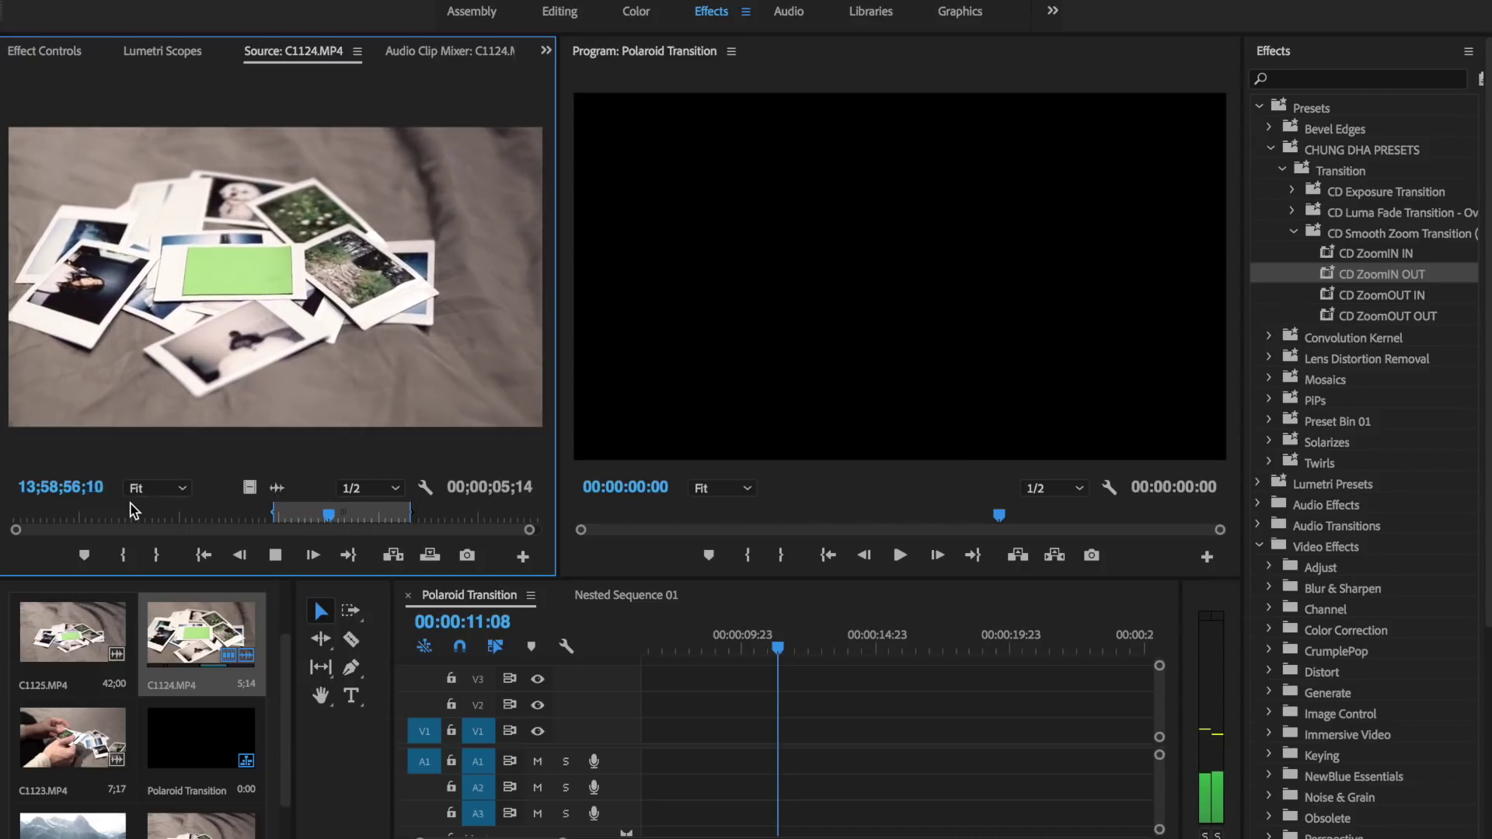
pyautogui.press('space')
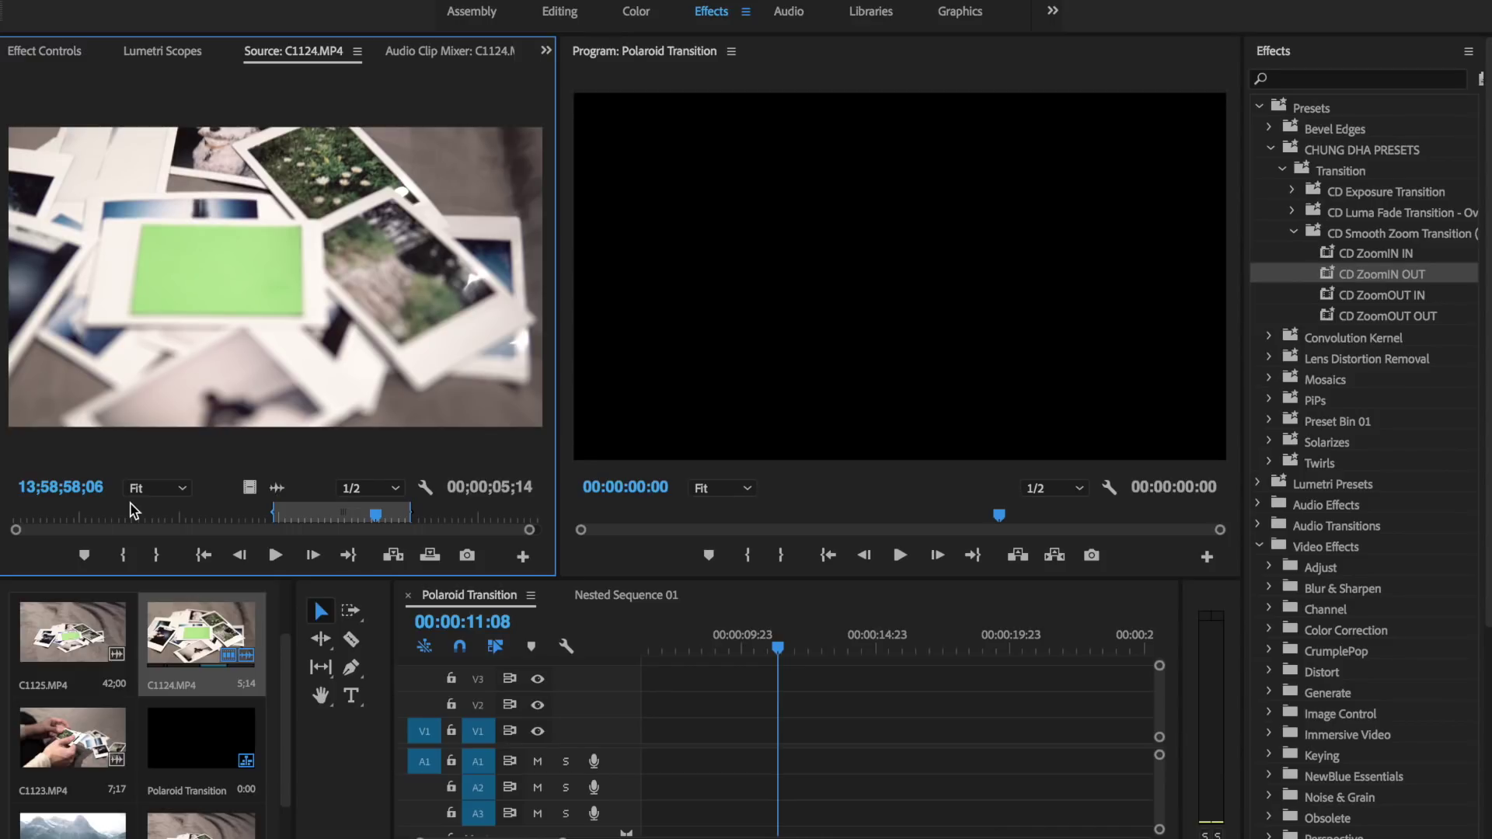
pyautogui.press('o')
pyautogui.hotkey('ctrl', 's')
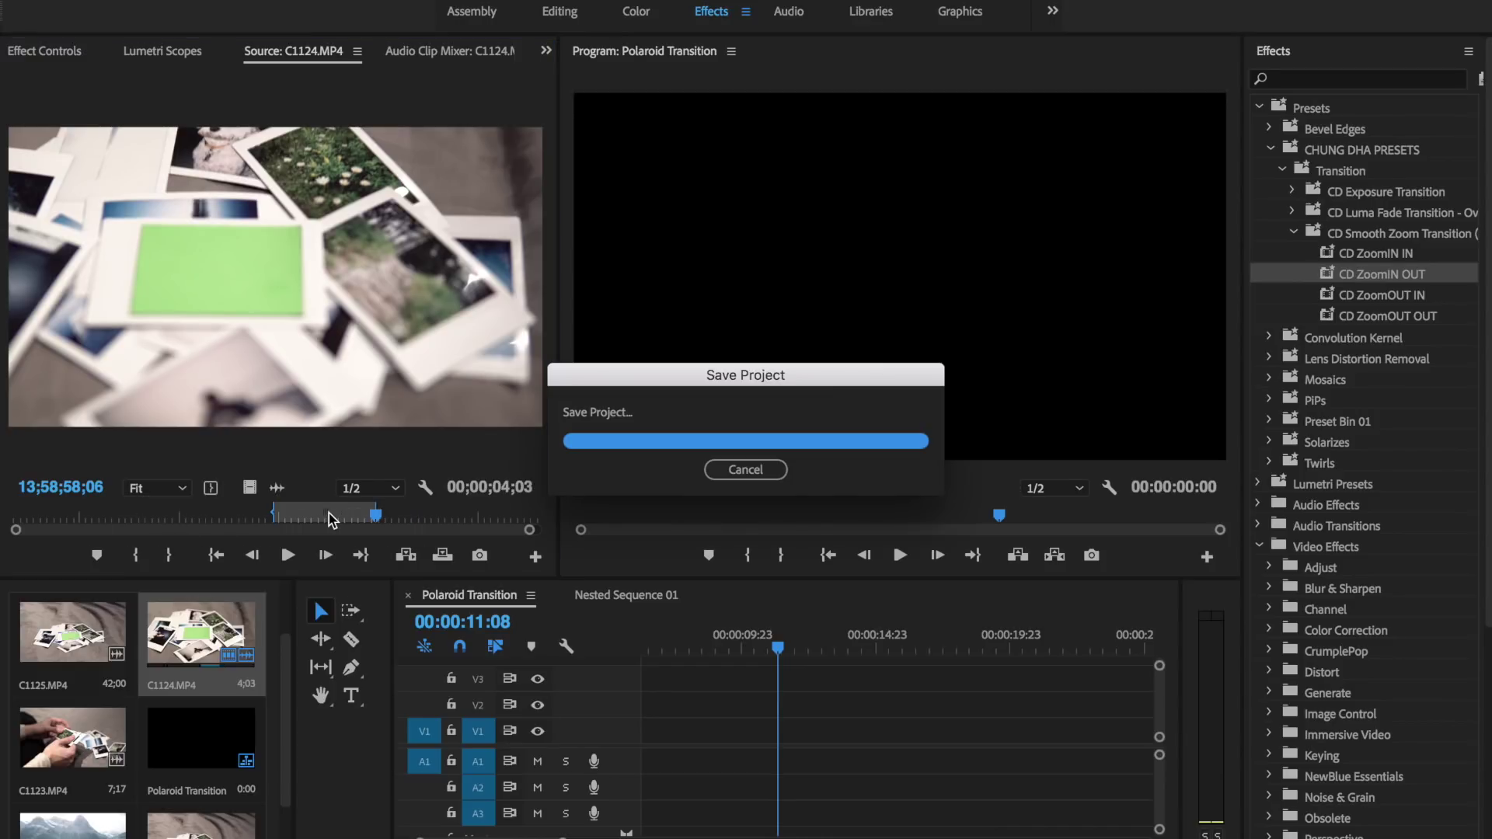
pyautogui.click(442, 564)
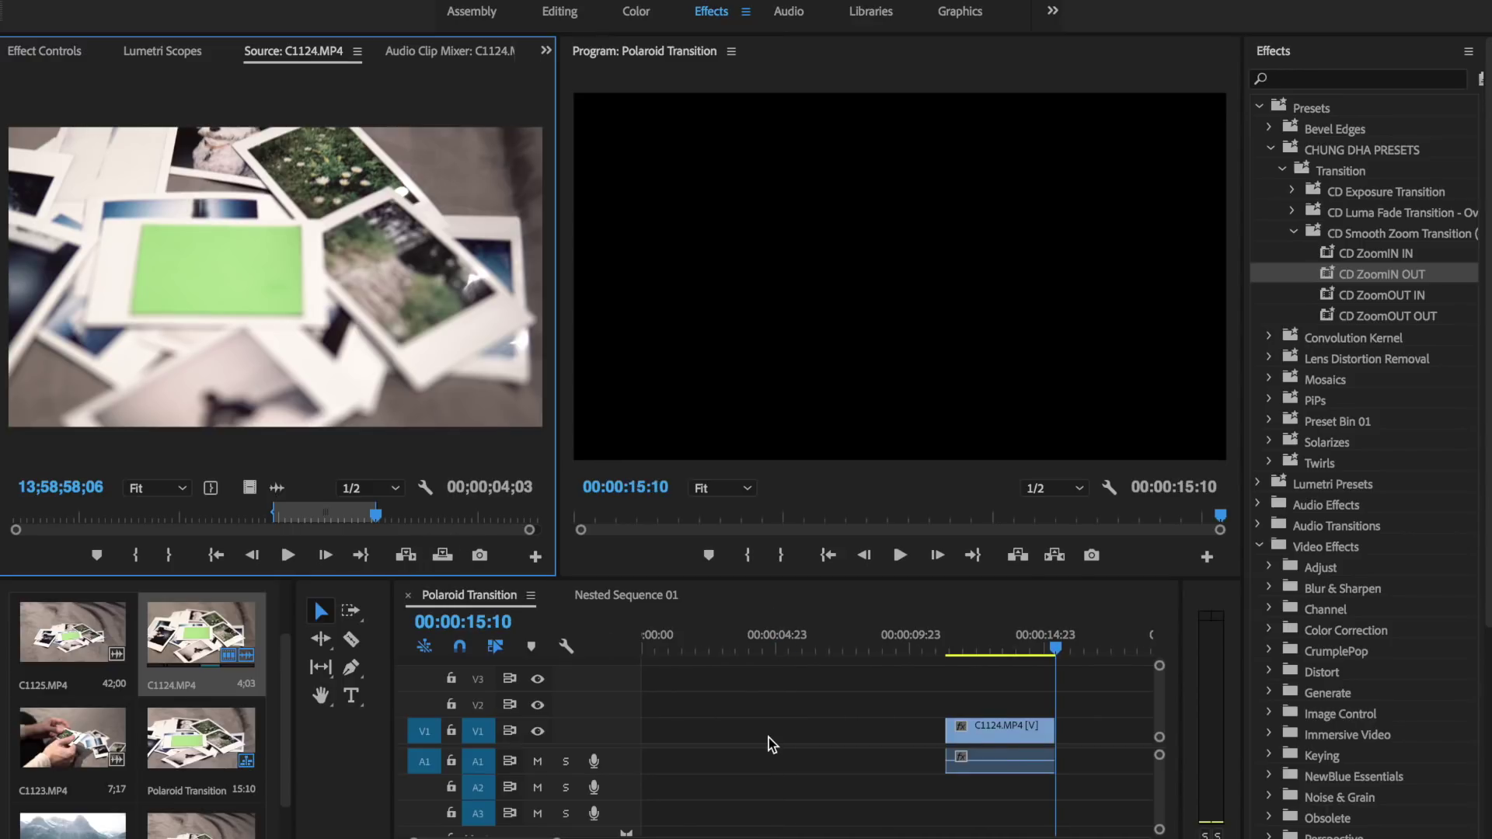
# Move C1124.MP4 to the start of track V2
pyautogui.moveTo(996, 728); pyautogui.dragTo(697, 709)
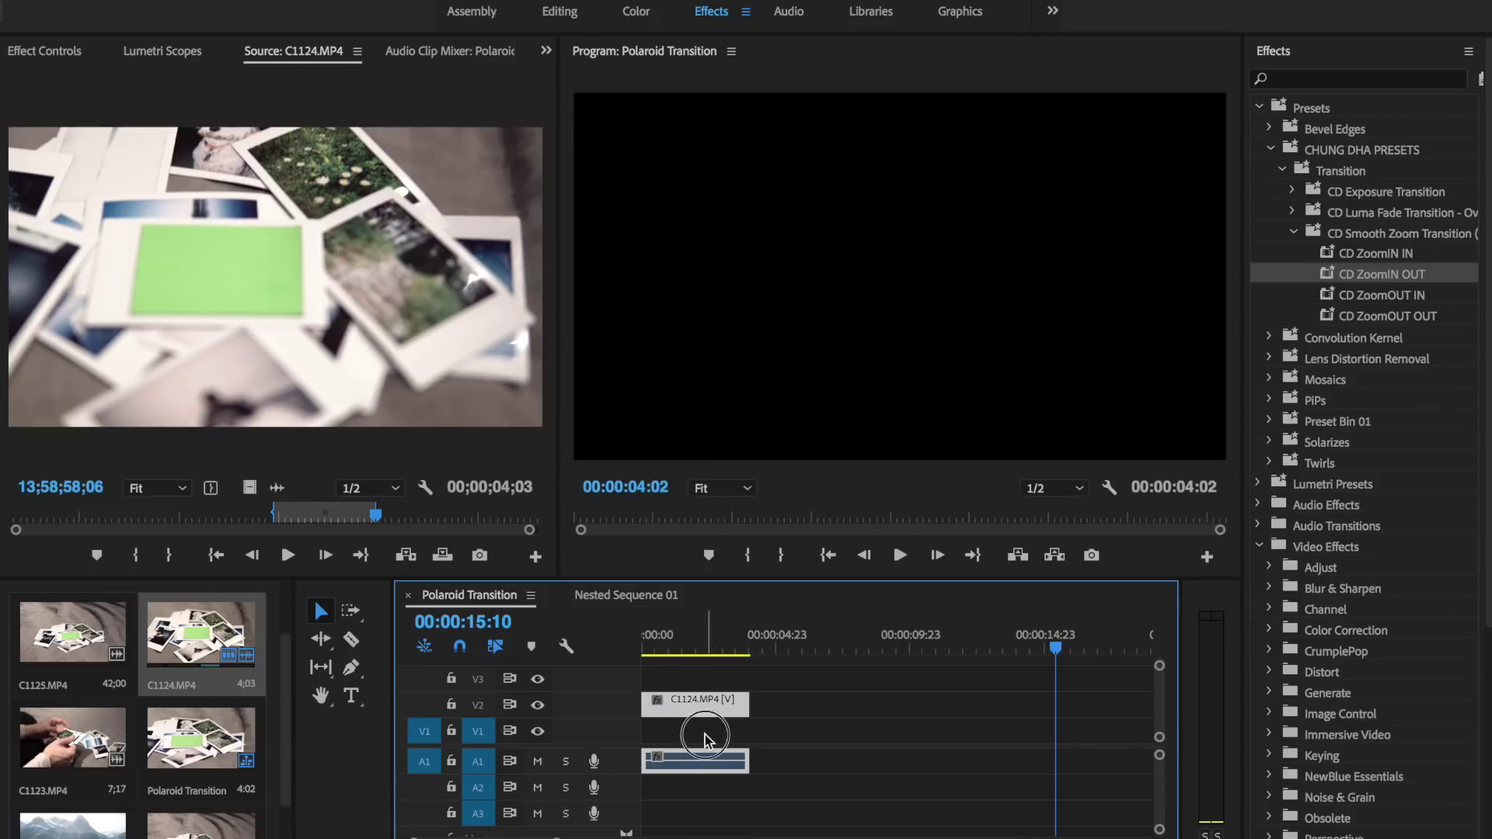
pyautogui.click(706, 734)
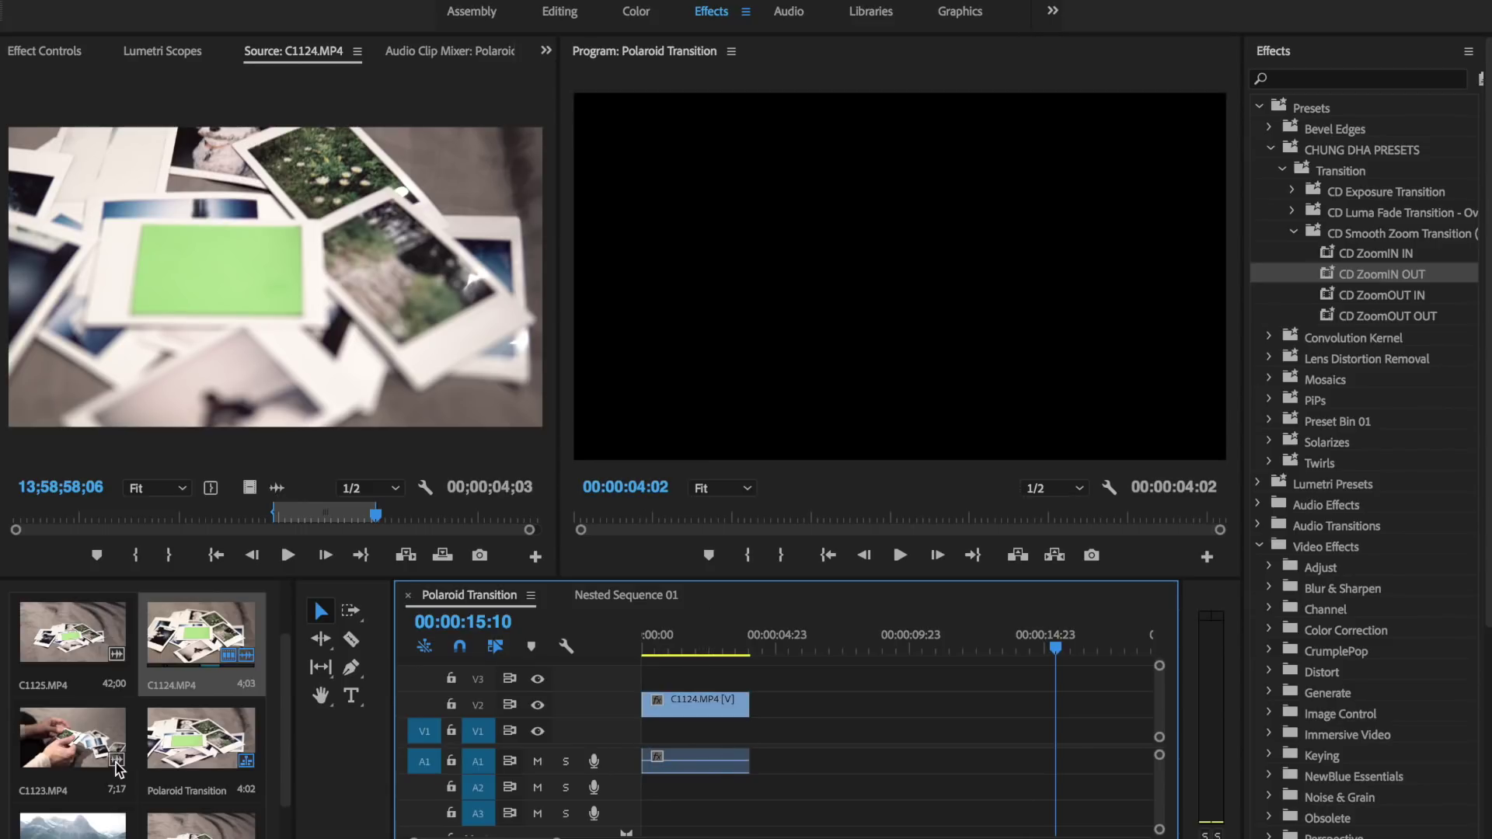
pyautogui.scroll(3, 116, 765)
pyautogui.scroll(-5, 116, 765)
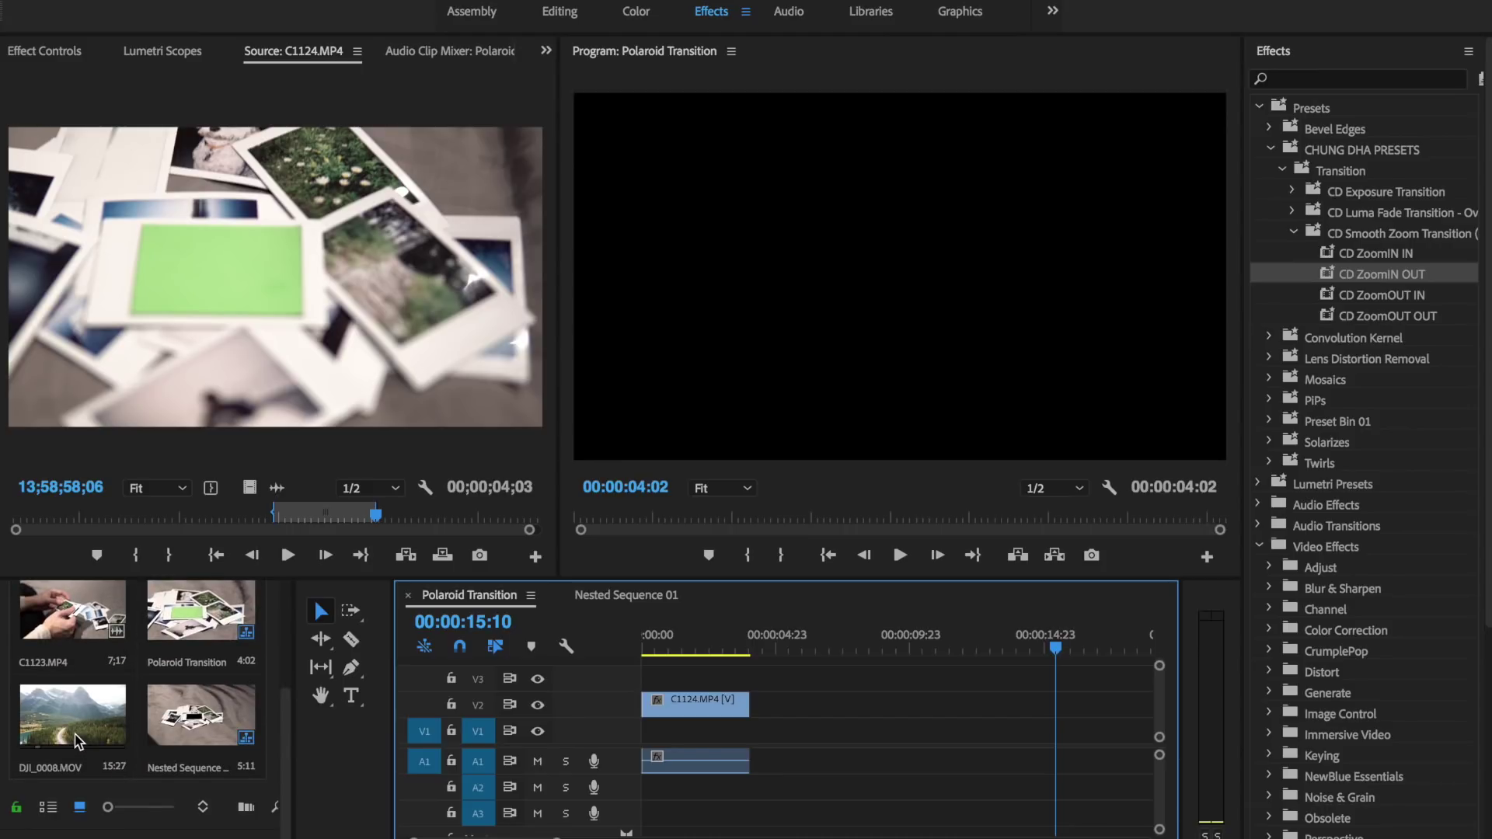
# Mark DJI_0008.MOV from 27:16, overwrite it onto V1, and align it to the sequence start
pyautogui.doubleClick(56, 728)
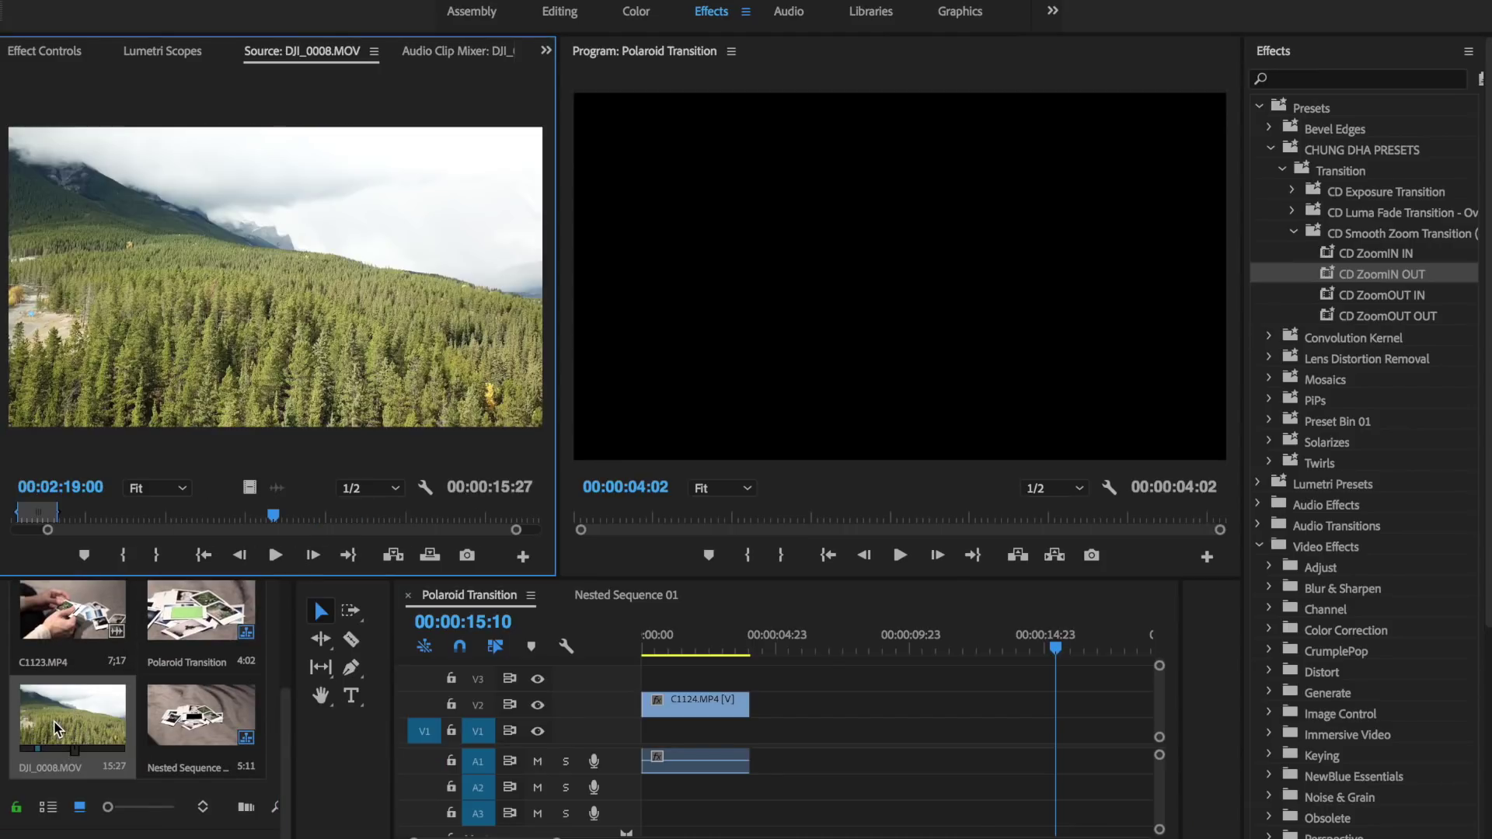
pyautogui.moveTo(78, 530)
pyautogui.mouseDown()
pyautogui.moveTo(47, 528)
pyautogui.moveTo(50, 514)
pyautogui.moveTo(78, 520)
pyautogui.mouseUp()
pyautogui.click(52, 513)
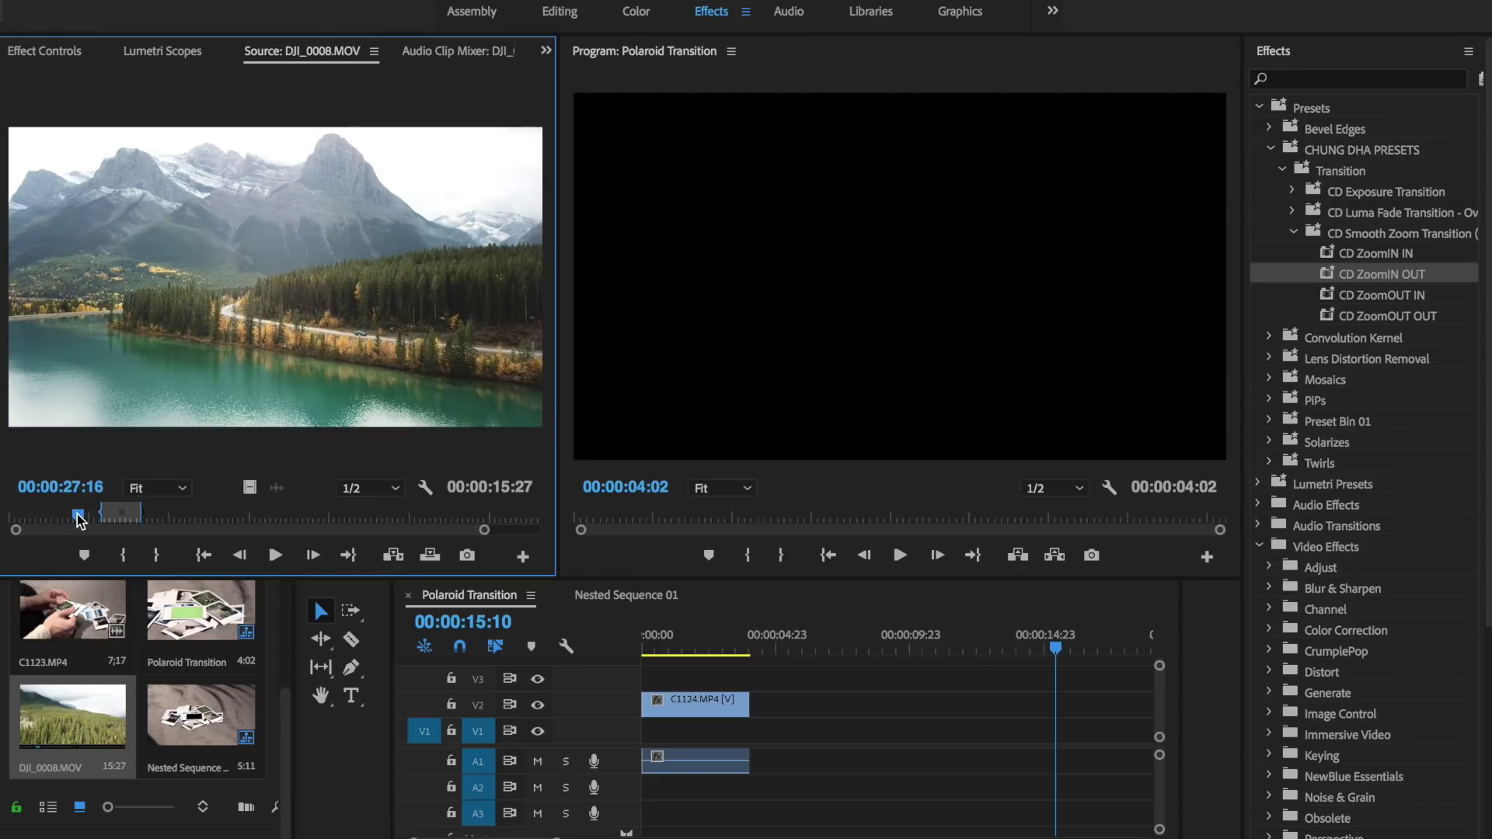
pyautogui.press('i')
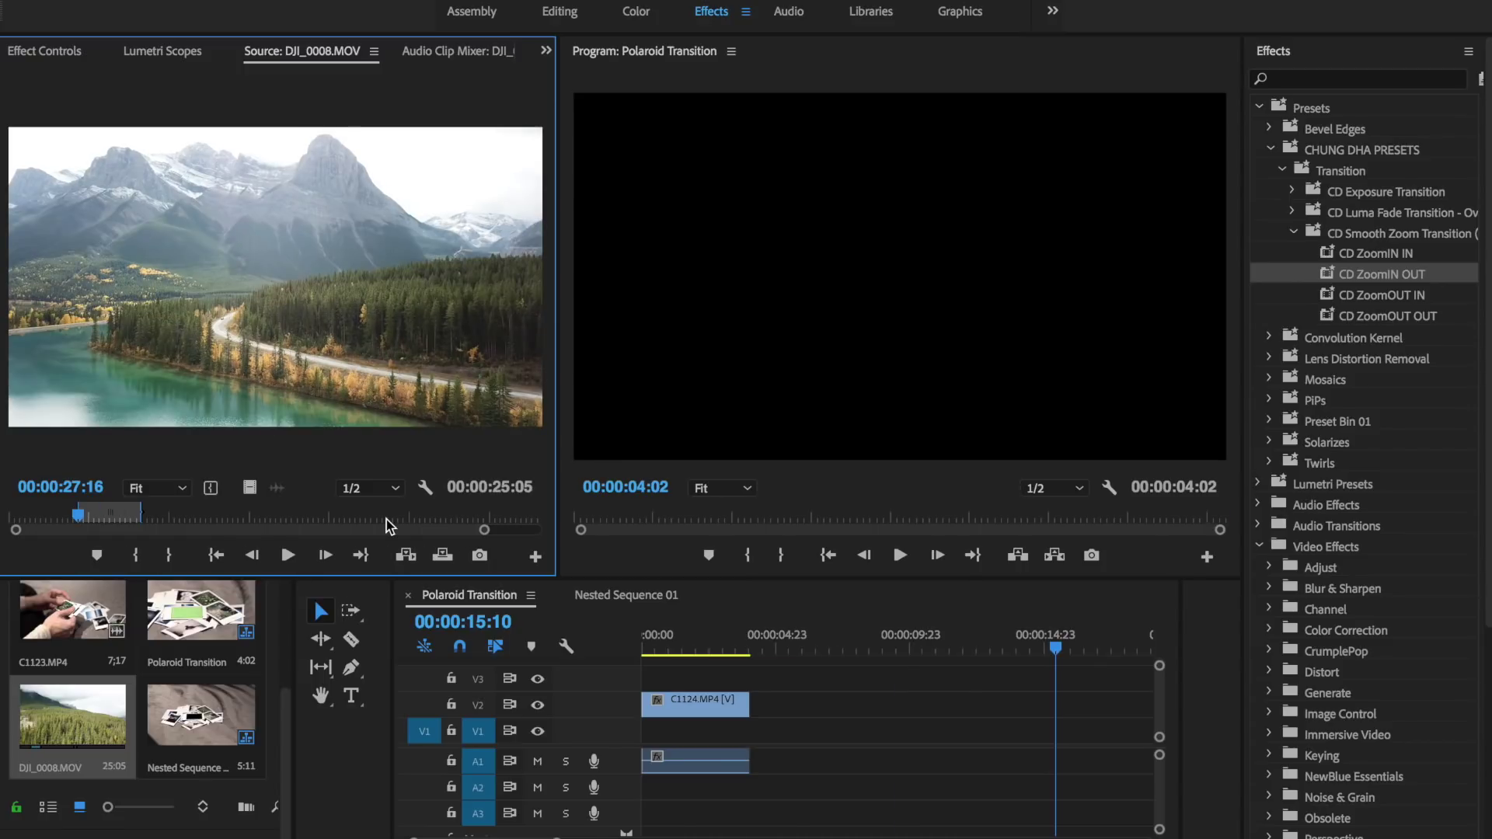
pyautogui.press('.')
pyautogui.scroll(10, 686, 748)
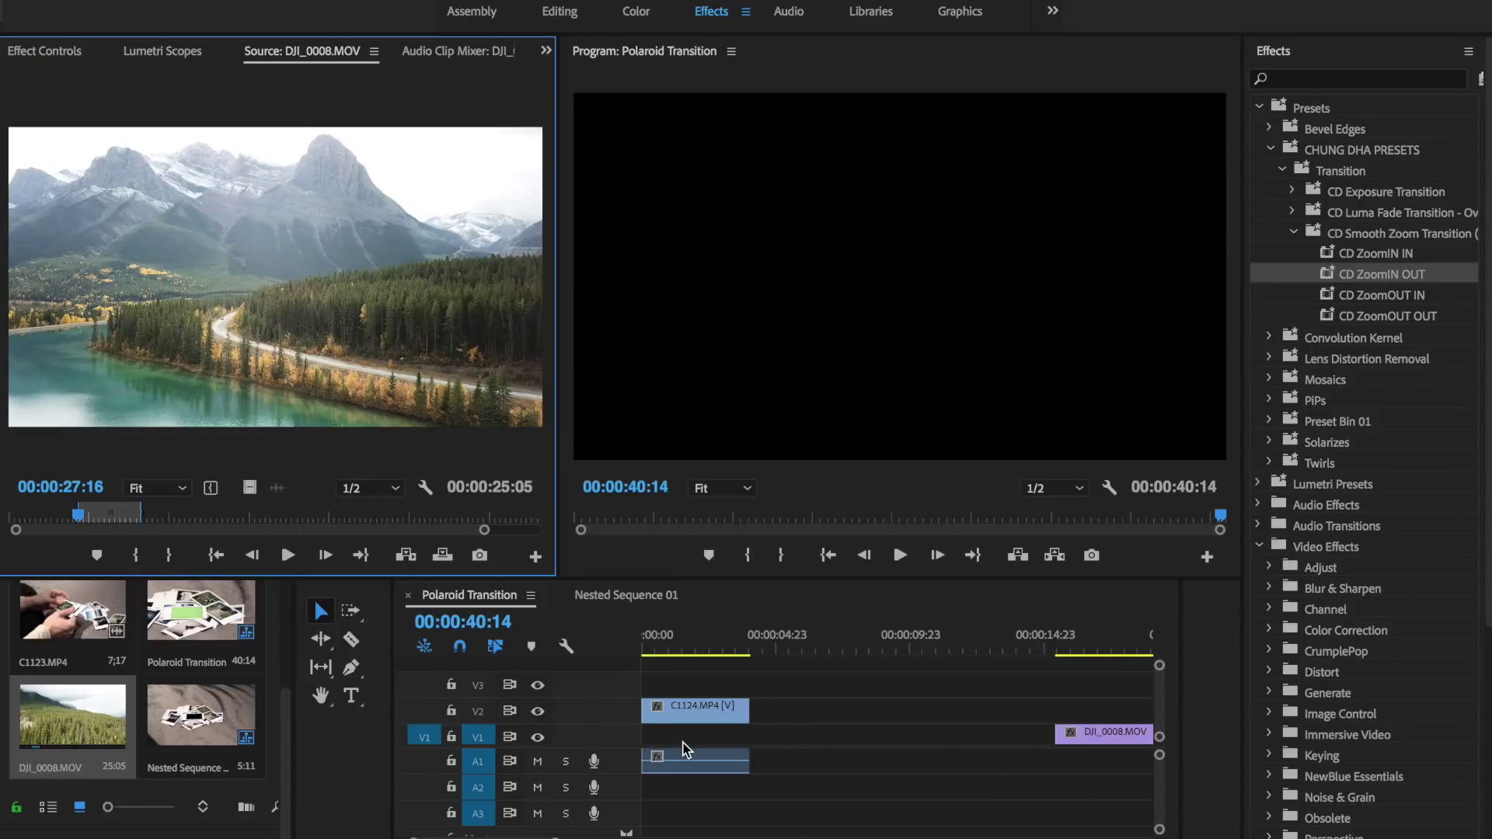
pyautogui.moveTo(1095, 734); pyautogui.dragTo(671, 746)
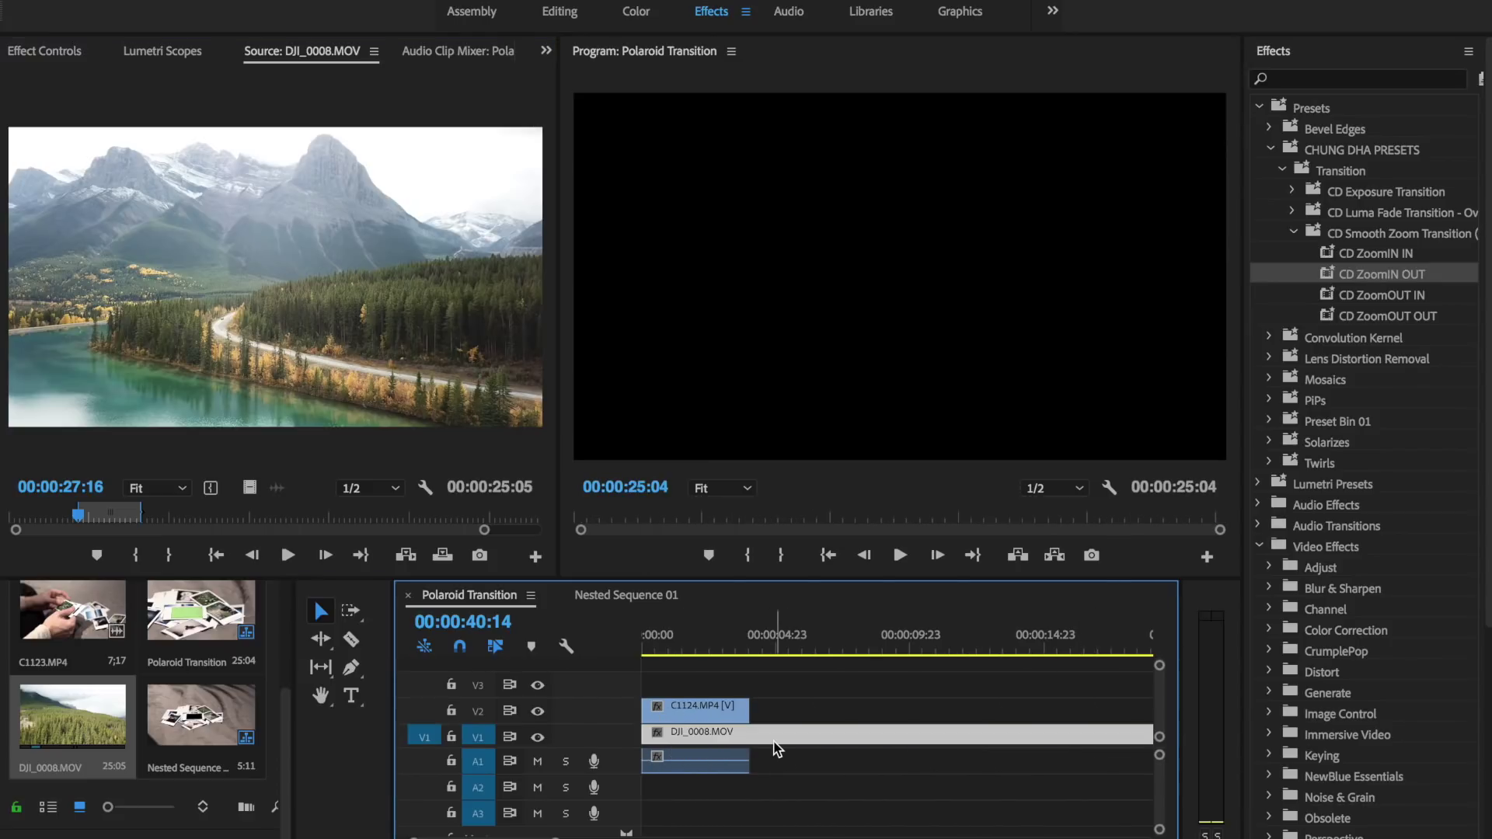
pyautogui.moveTo(652, 649); pyautogui.dragTo(665, 655)
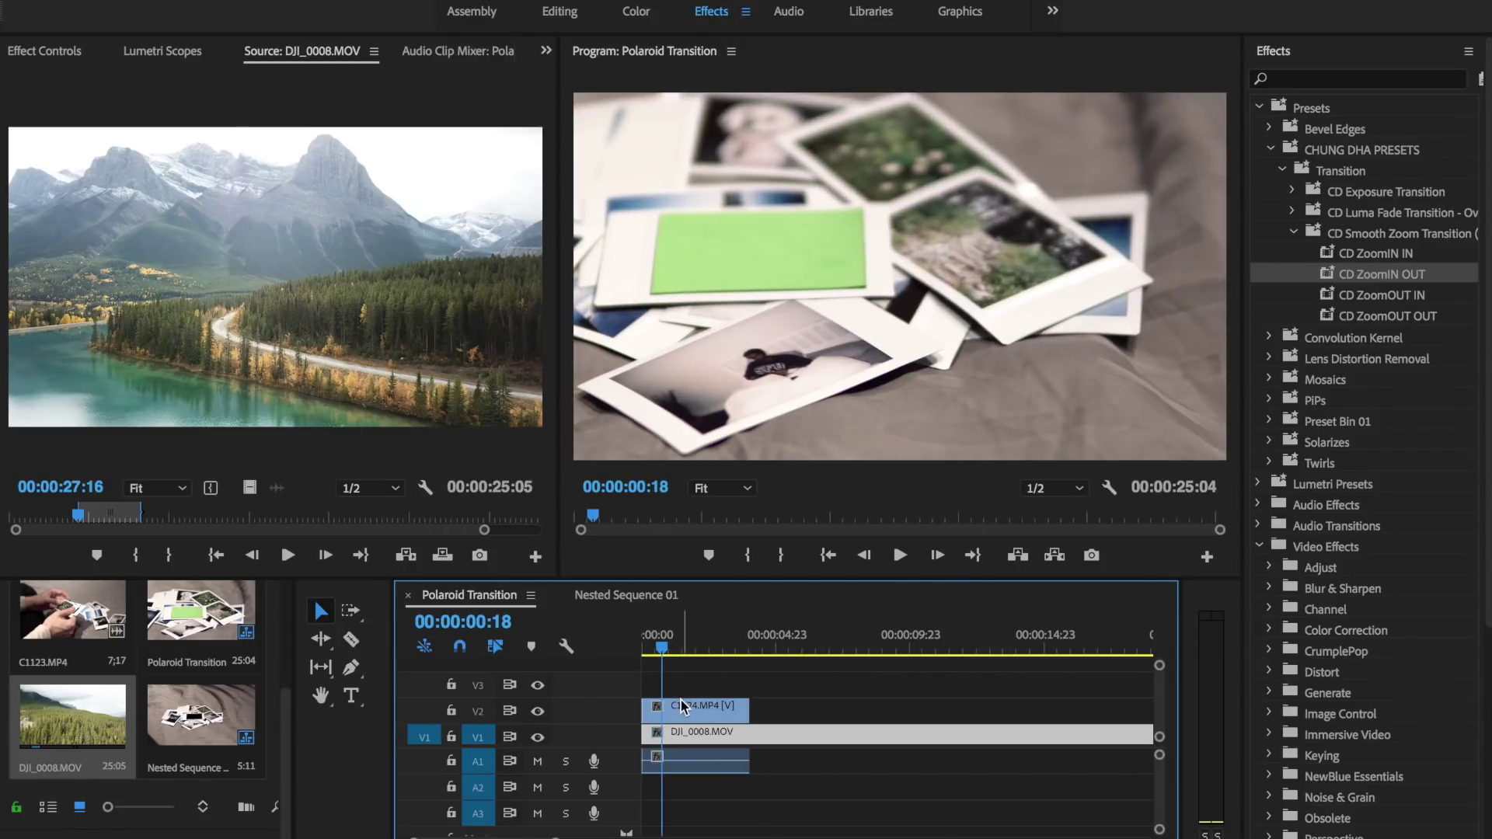
# Apply Warp Stabilizer VFX directly to the C1124.MP4 Polaroid clip
pyautogui.click(682, 707)
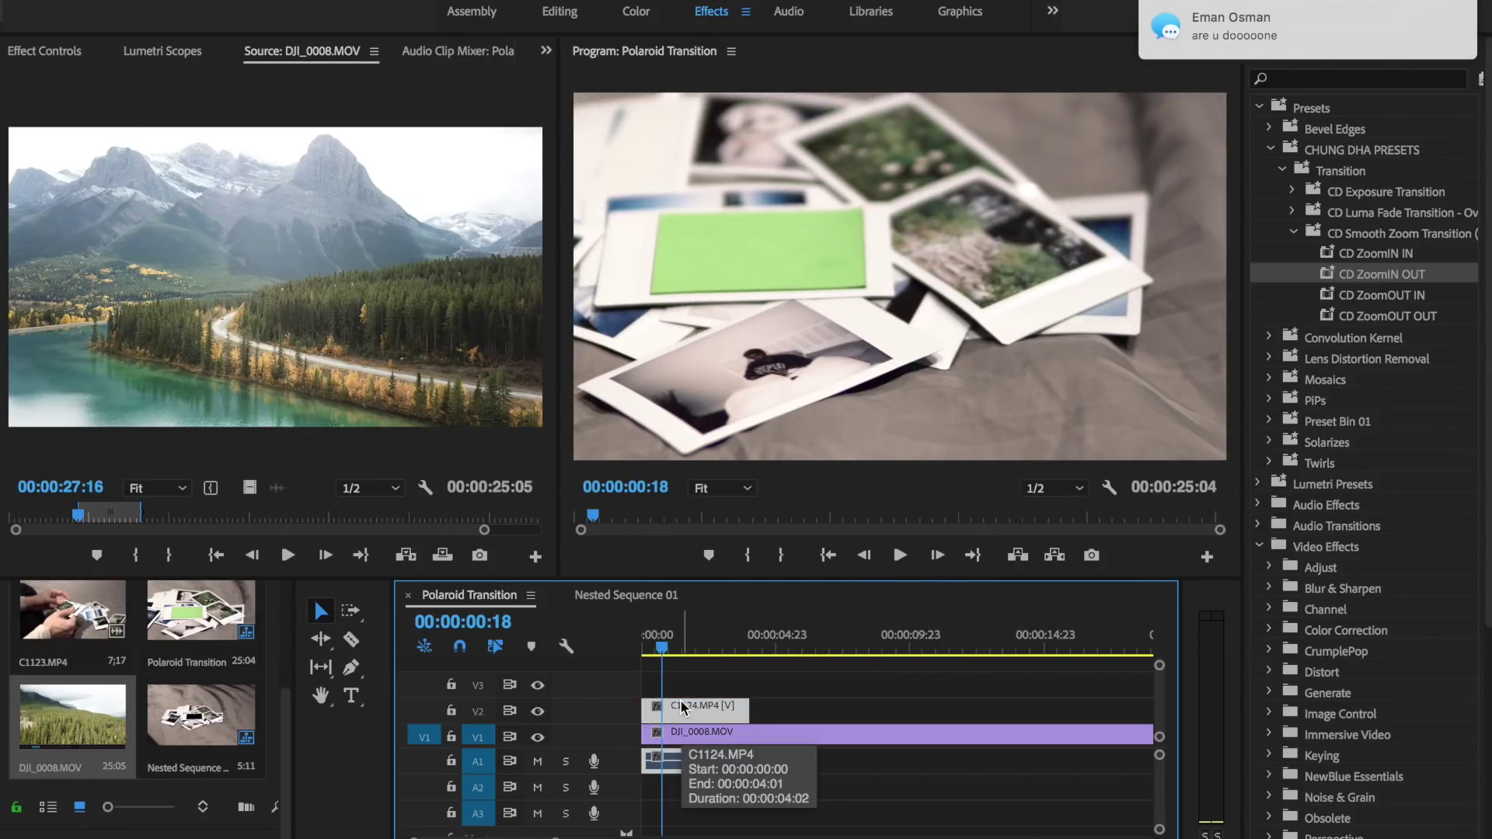
pyautogui.click(1237, 51)
pyautogui.moveTo(1237, 51); pyautogui.dragTo(1459, 29)
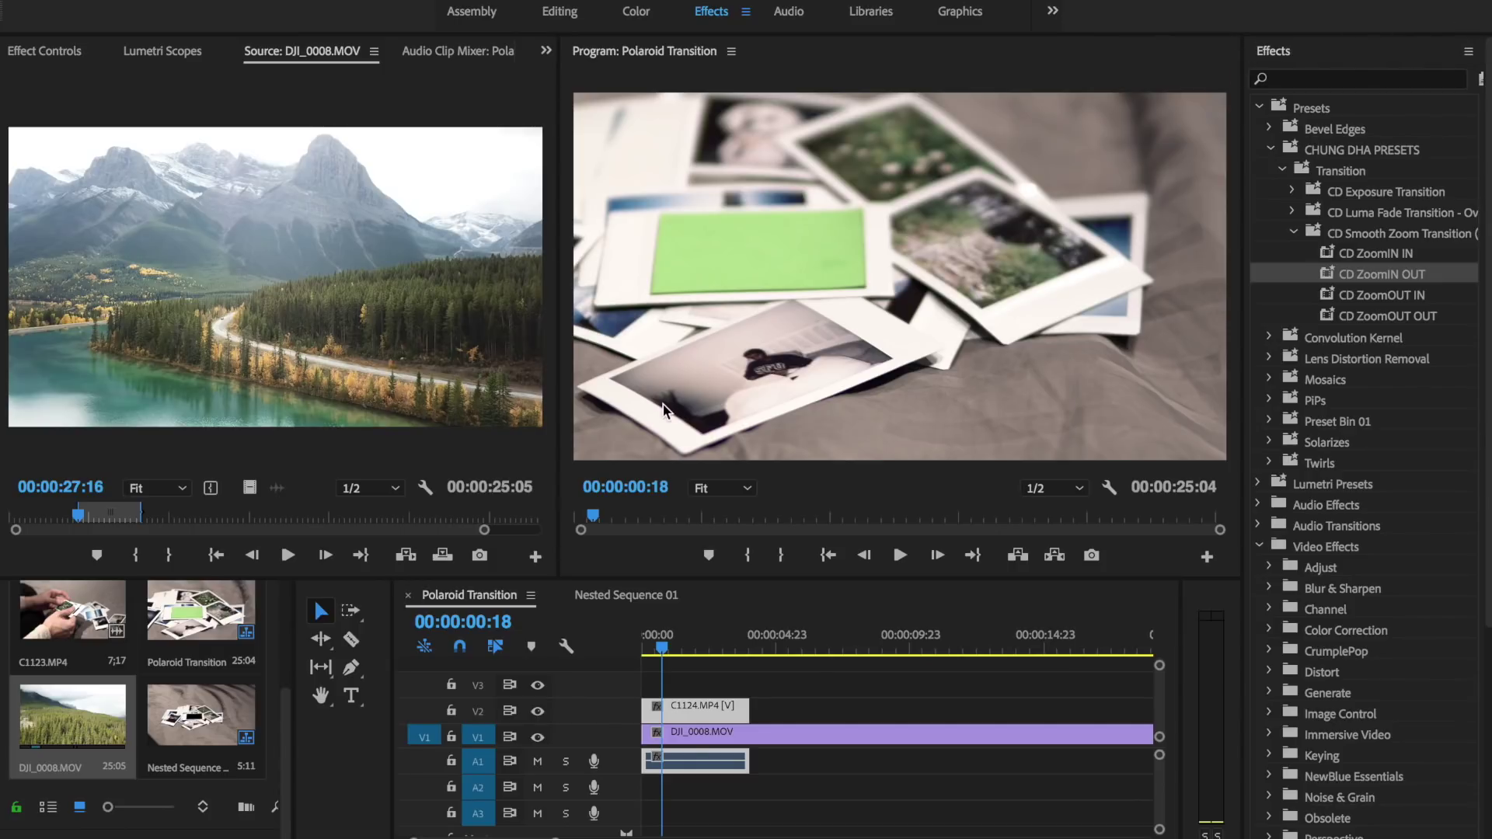
pyautogui.click(1327, 80)
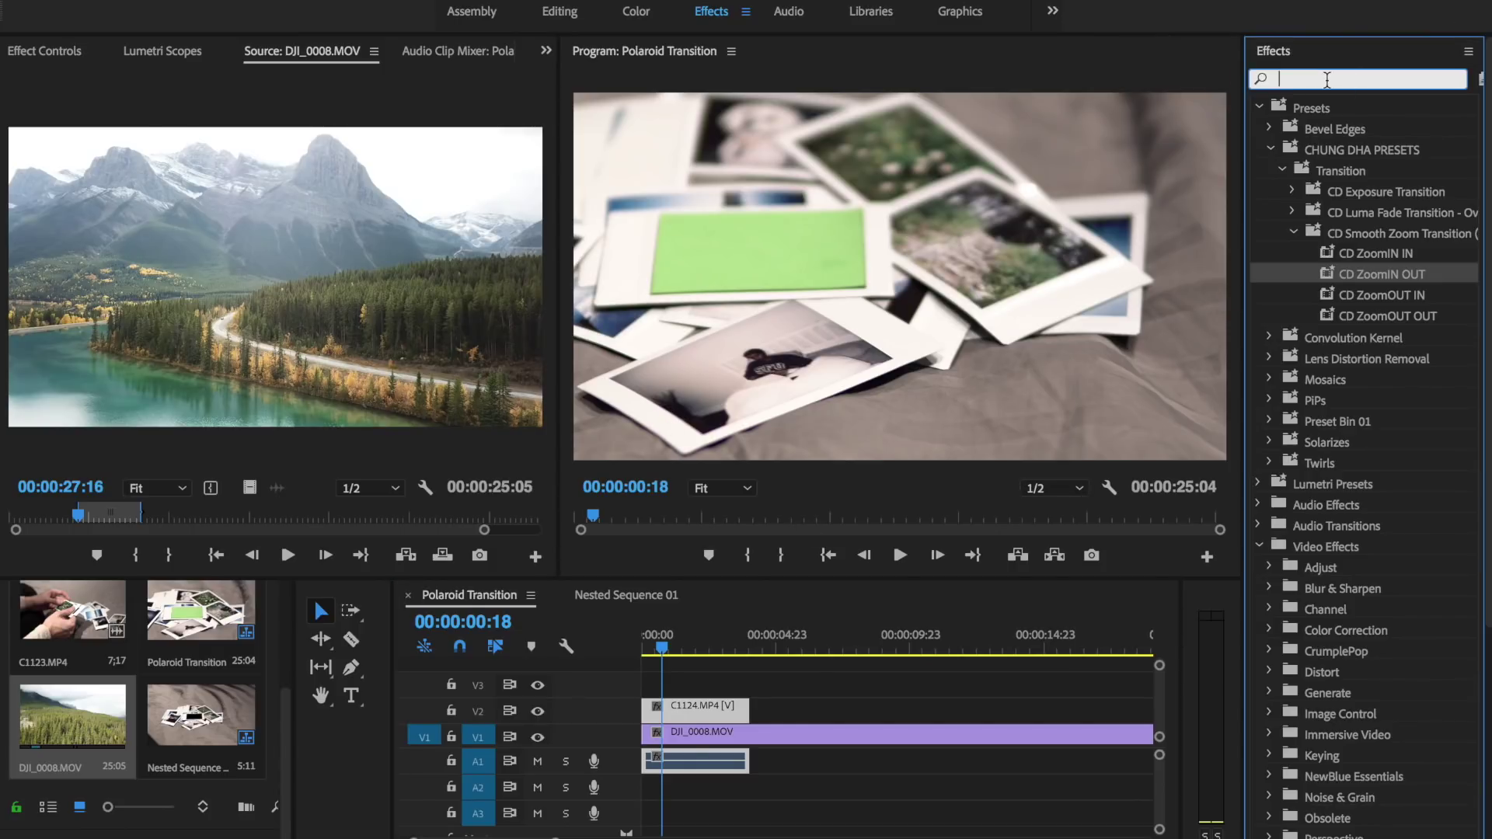
pyautogui.write('warp')
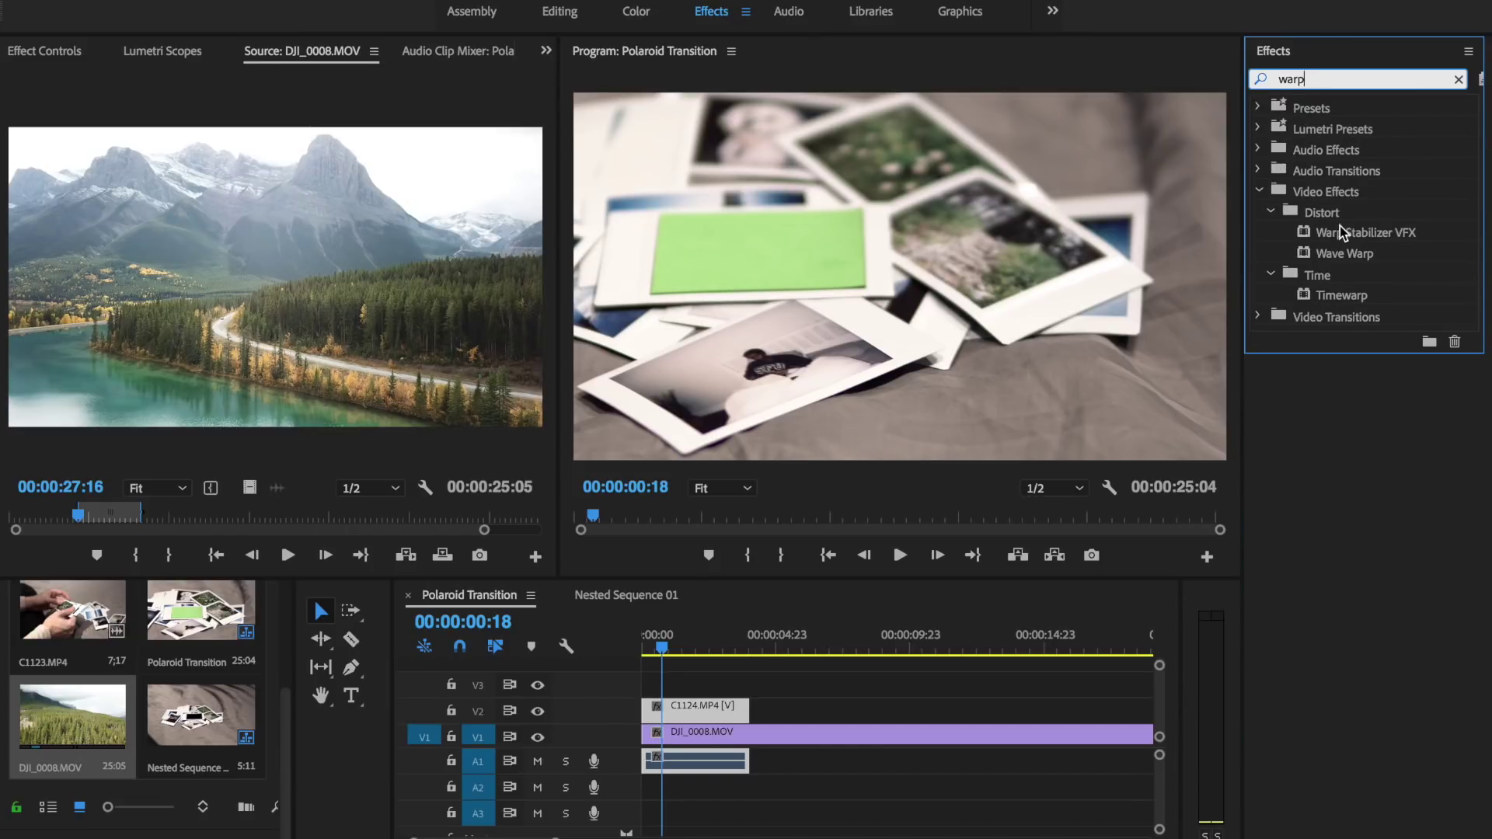
pyautogui.moveTo(1340, 233); pyautogui.dragTo(688, 711)
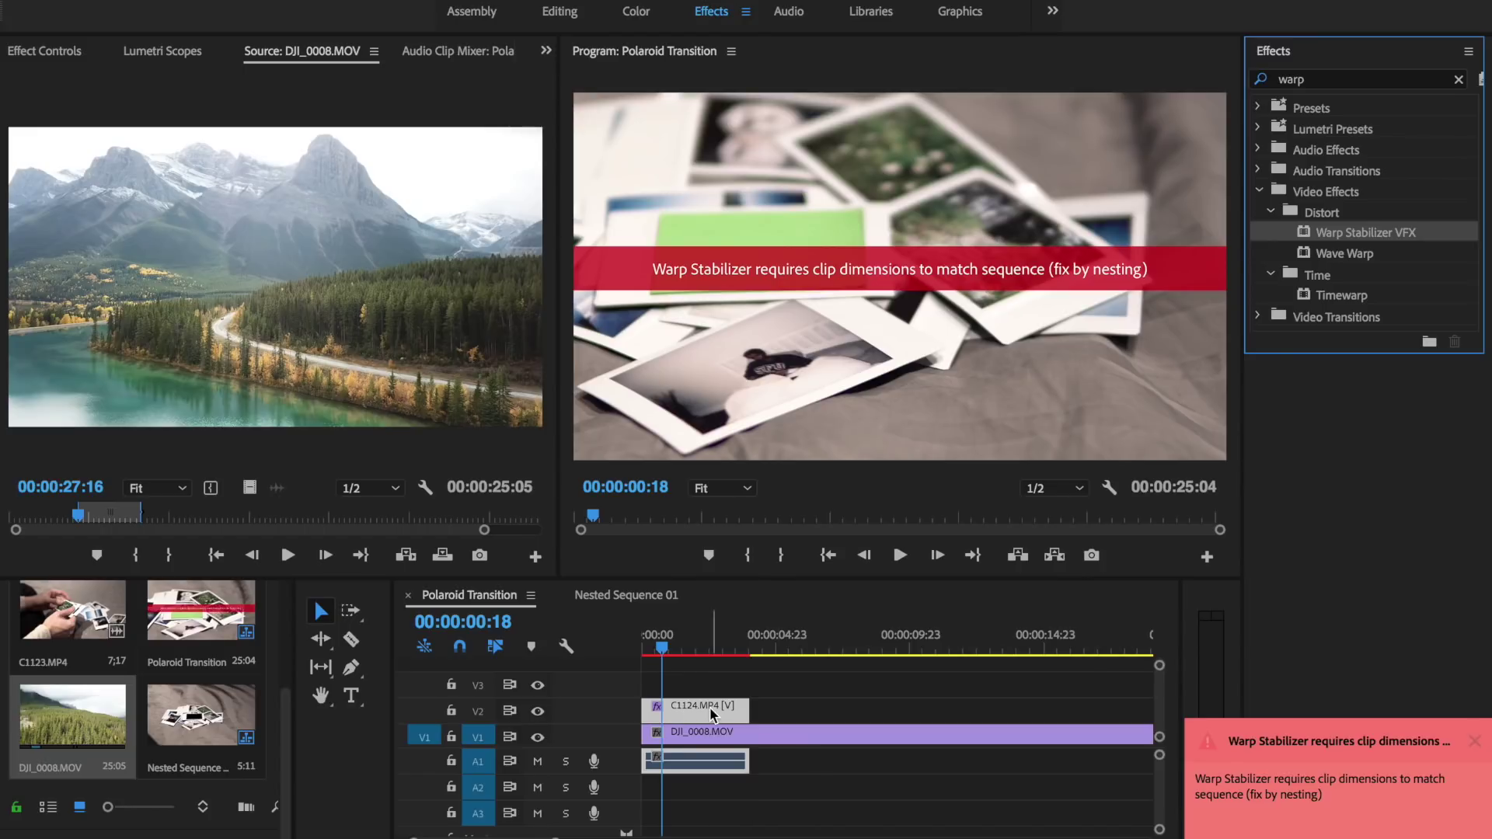
# Nest the Polaroid clip as Nested Sequence 02 and apply Warp Stabilizer VFX to it
pyautogui.rightClick(711, 711)
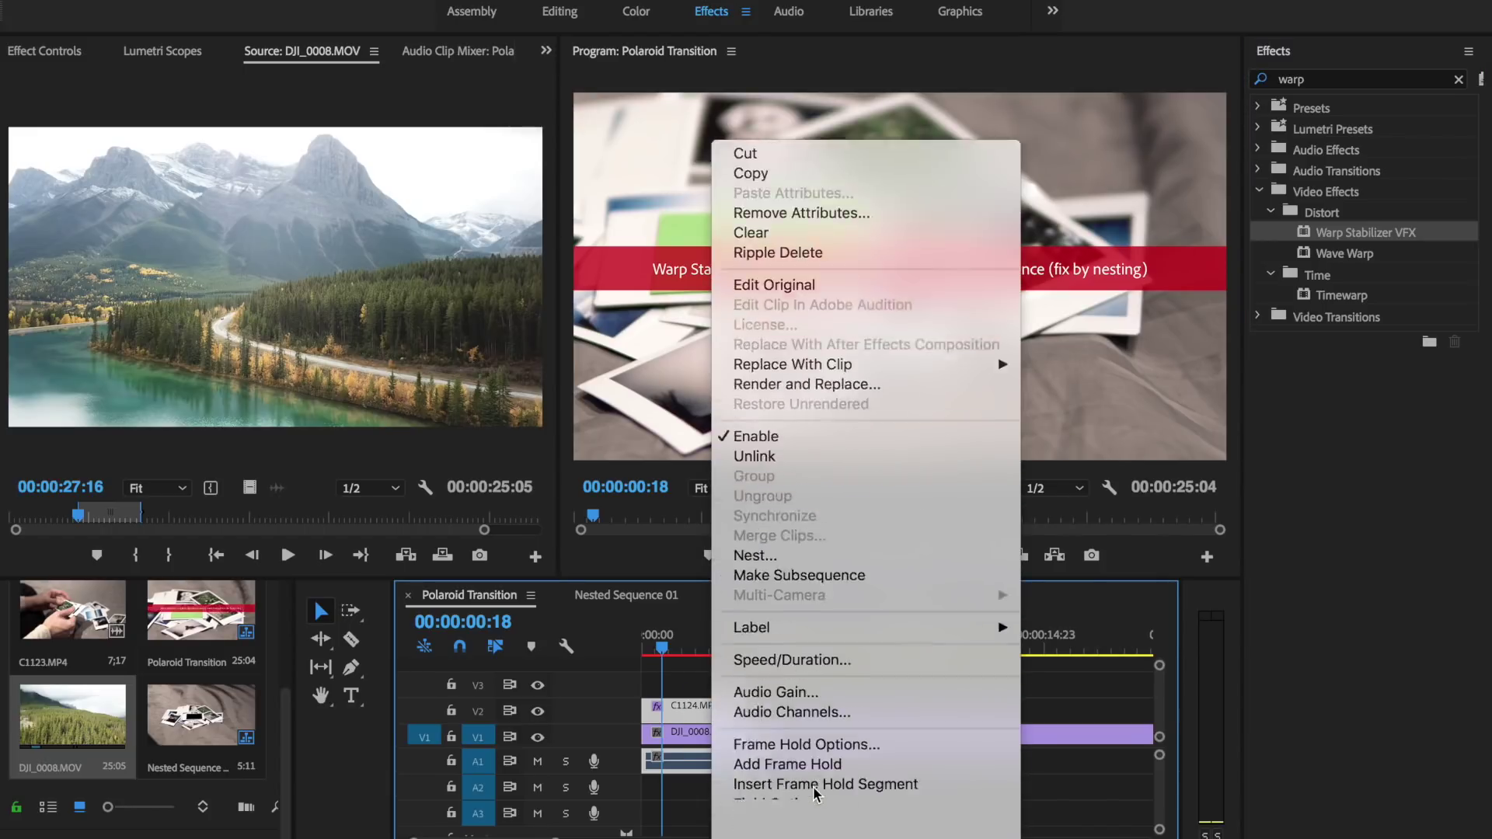
pyautogui.click(789, 435)
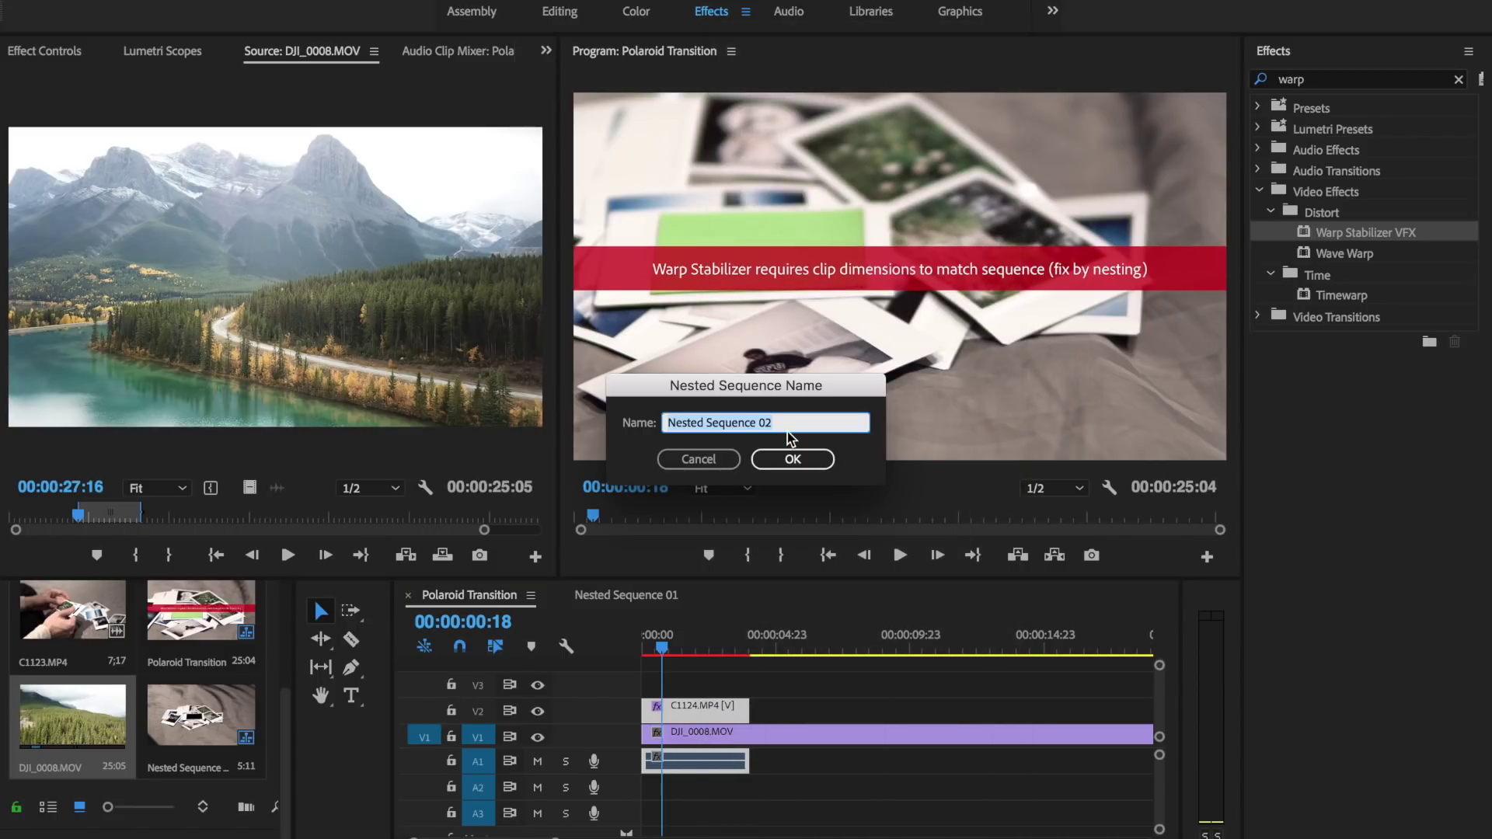
pyautogui.click(782, 459)
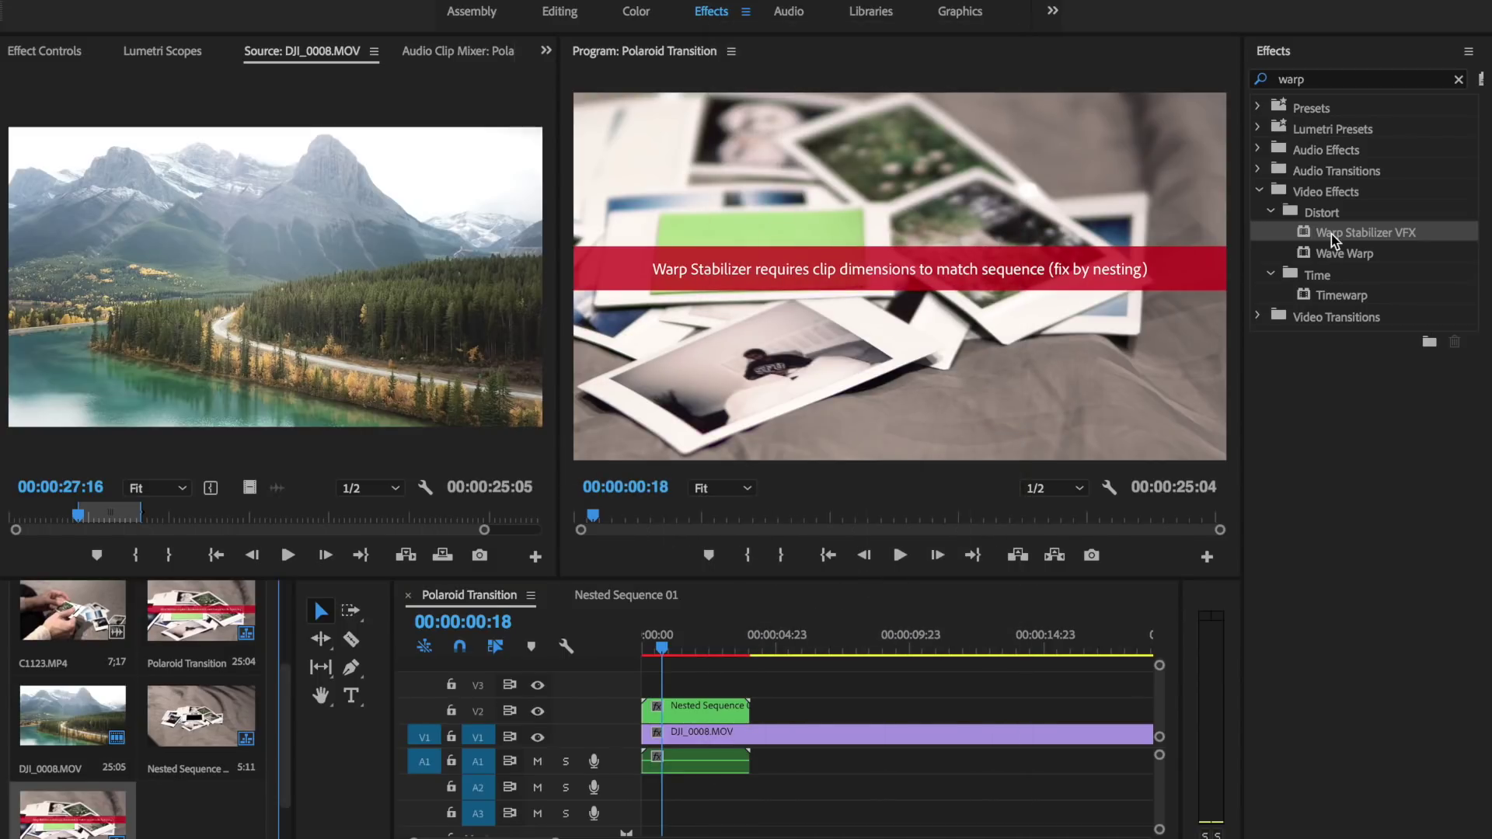
pyautogui.moveTo(1333, 239); pyautogui.dragTo(702, 719)
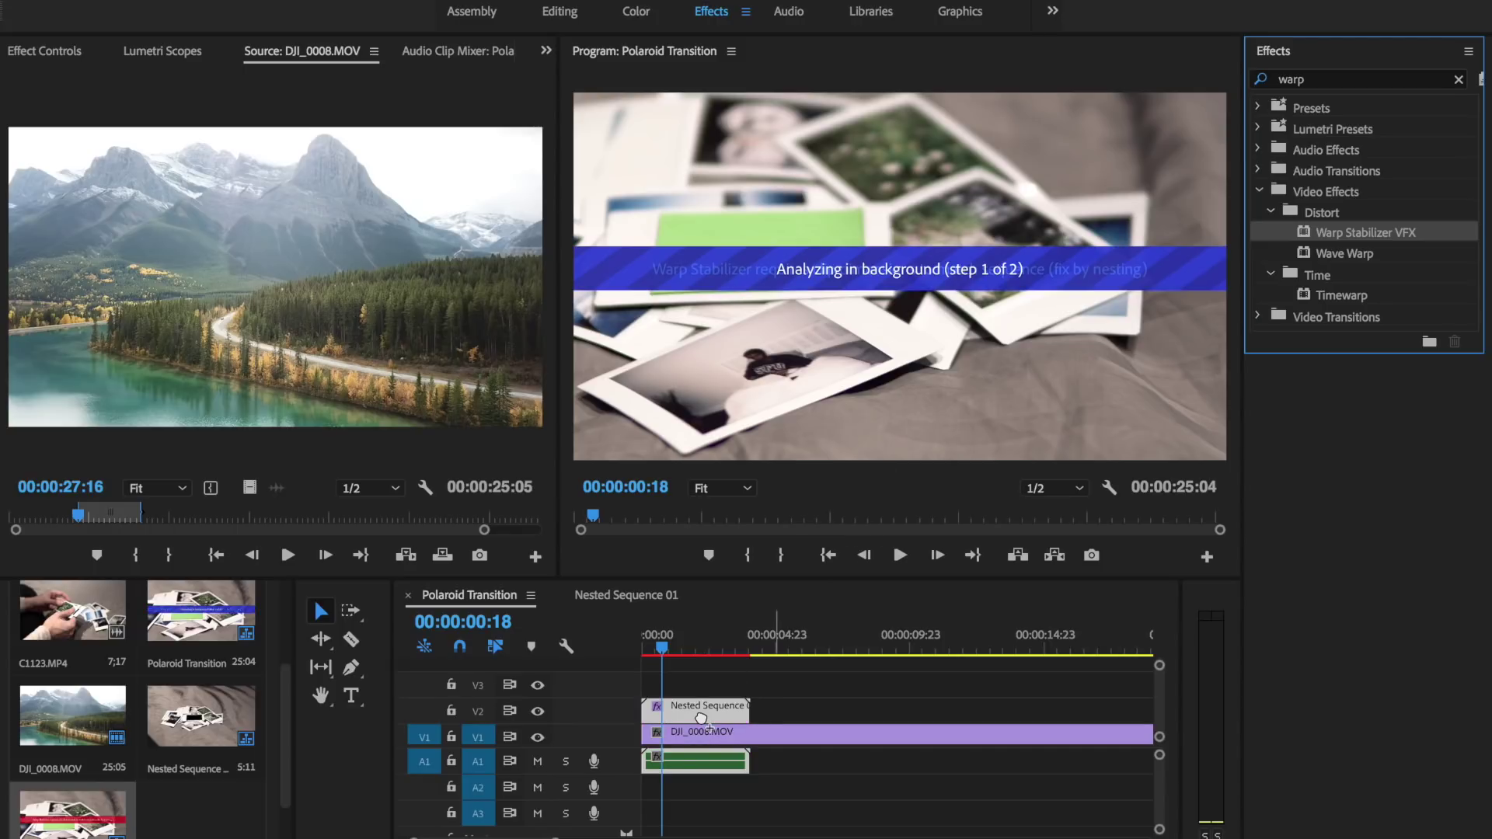
# Inside Nested Sequence 02, delete the Warp Stabilizer VFX from C1124.MP4
pyautogui.doubleClick(711, 702)
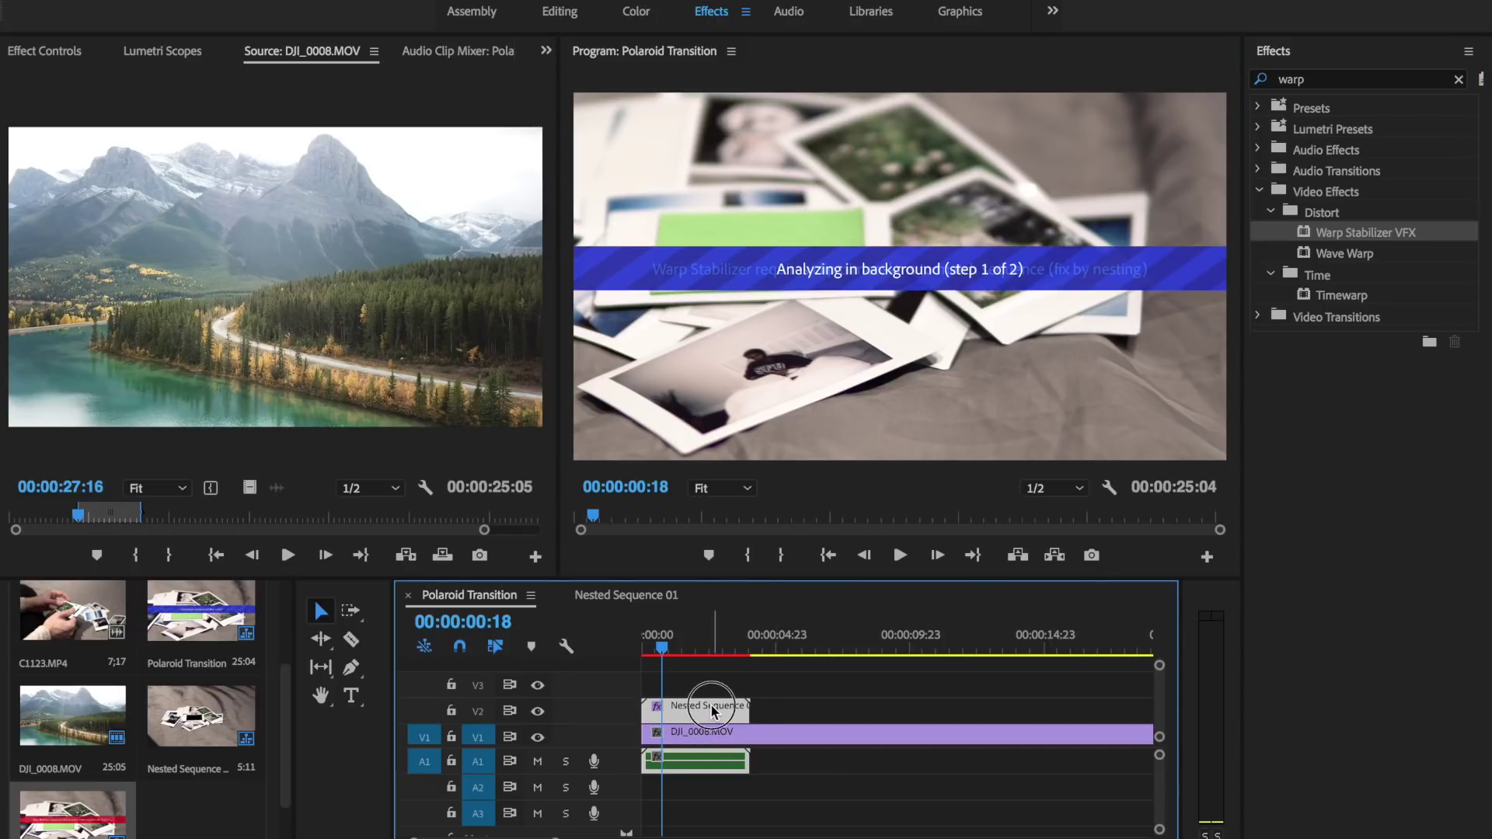
pyautogui.click(45, 53)
pyautogui.click(120, 444)
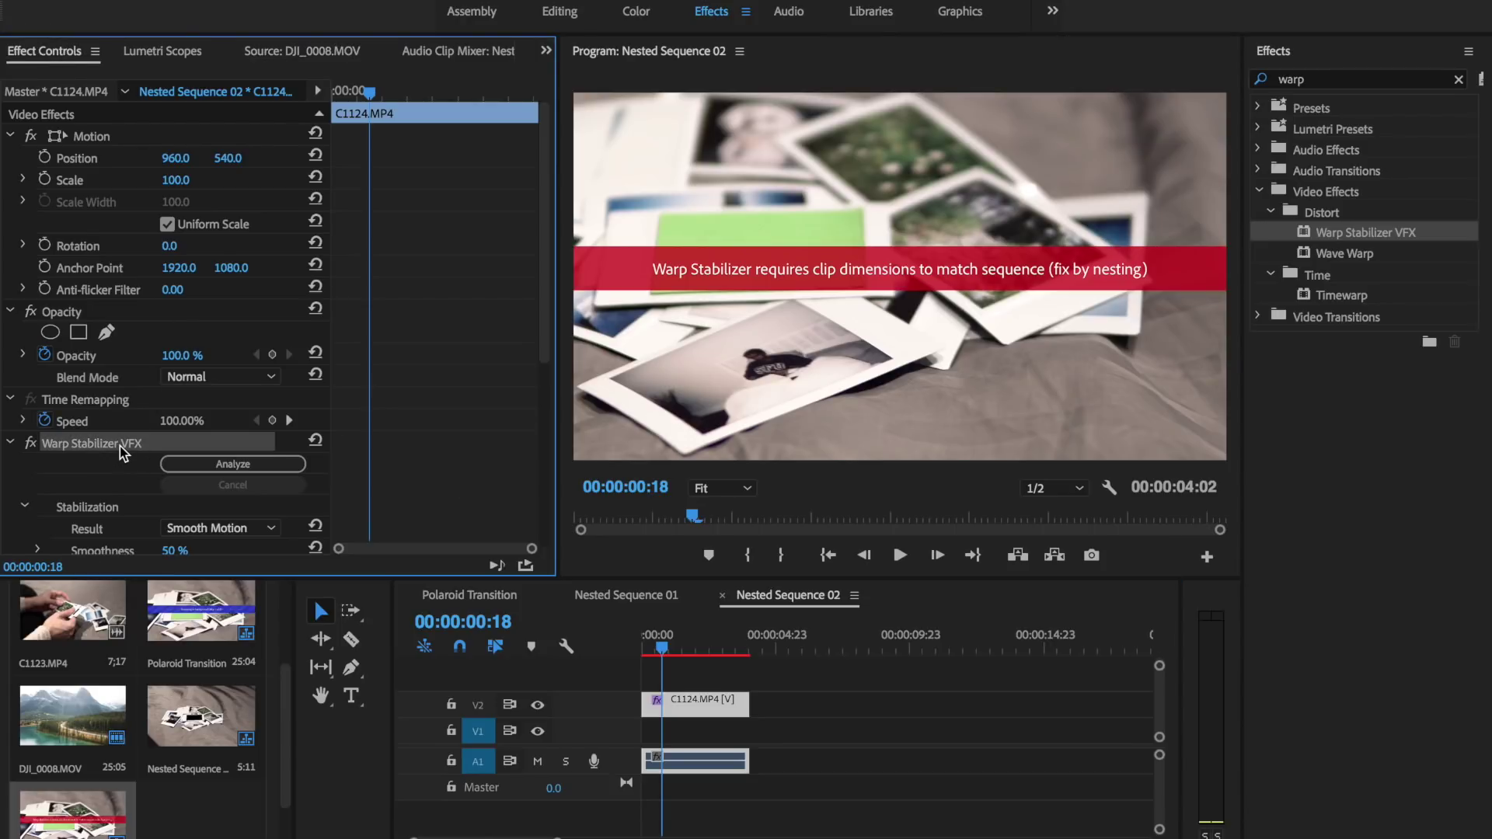
pyautogui.press('Delete')
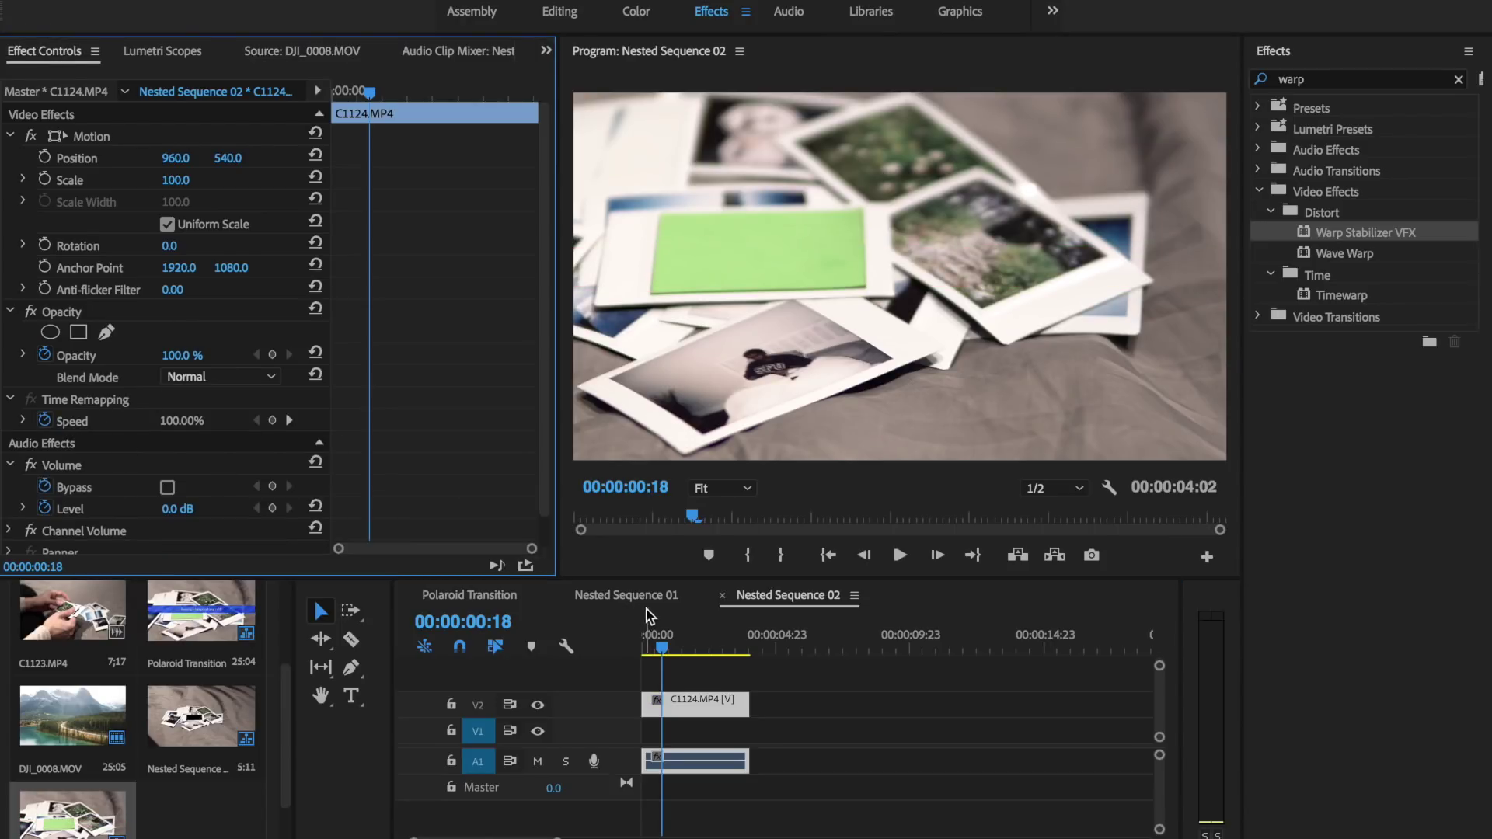
# Return to the Polaroid Transition timeline, clear the warp search, and expand Video Effects > Keying
pyautogui.click(495, 596)
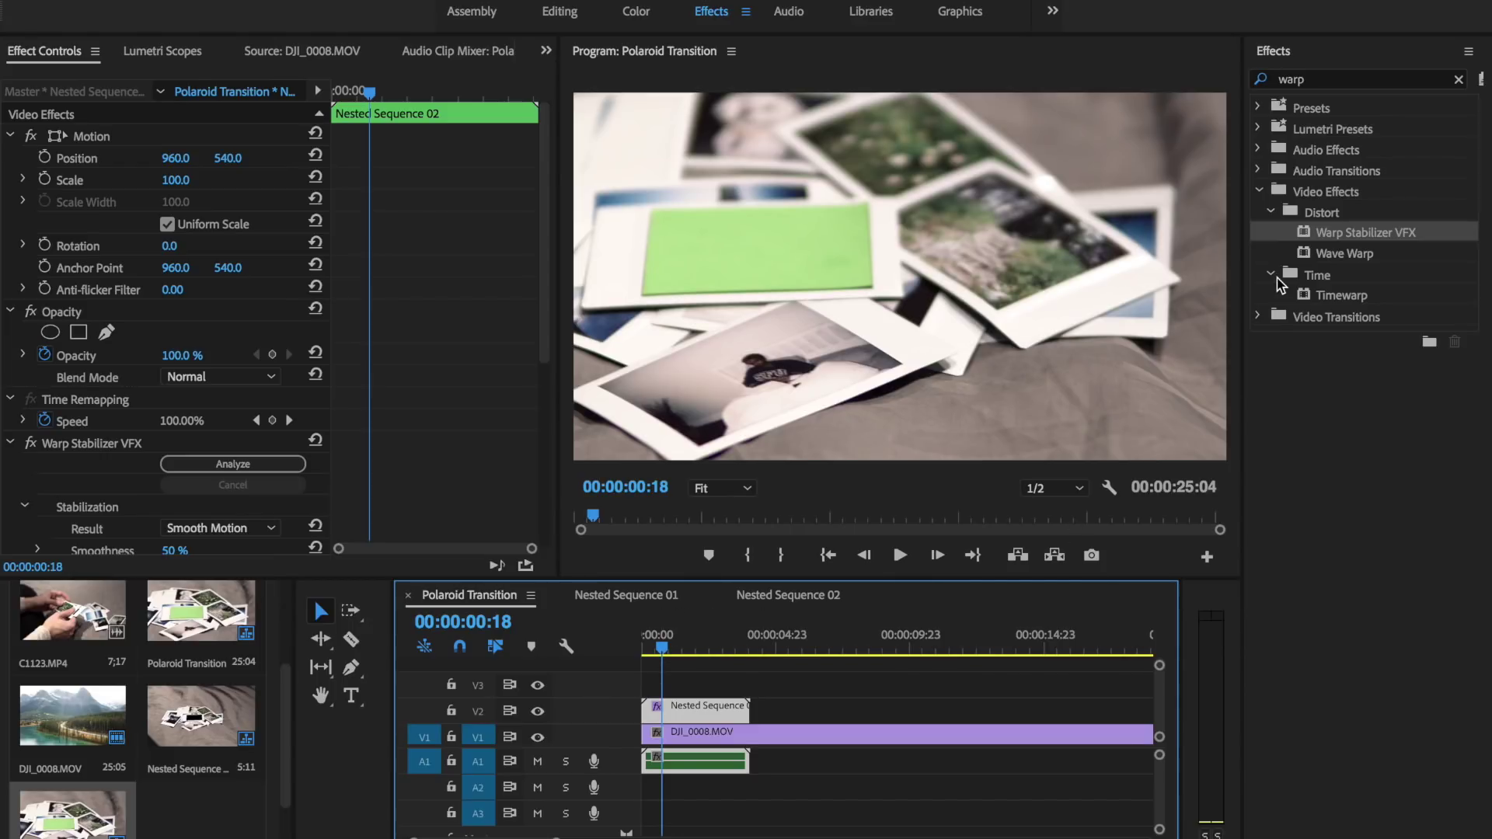
pyautogui.click(1458, 80)
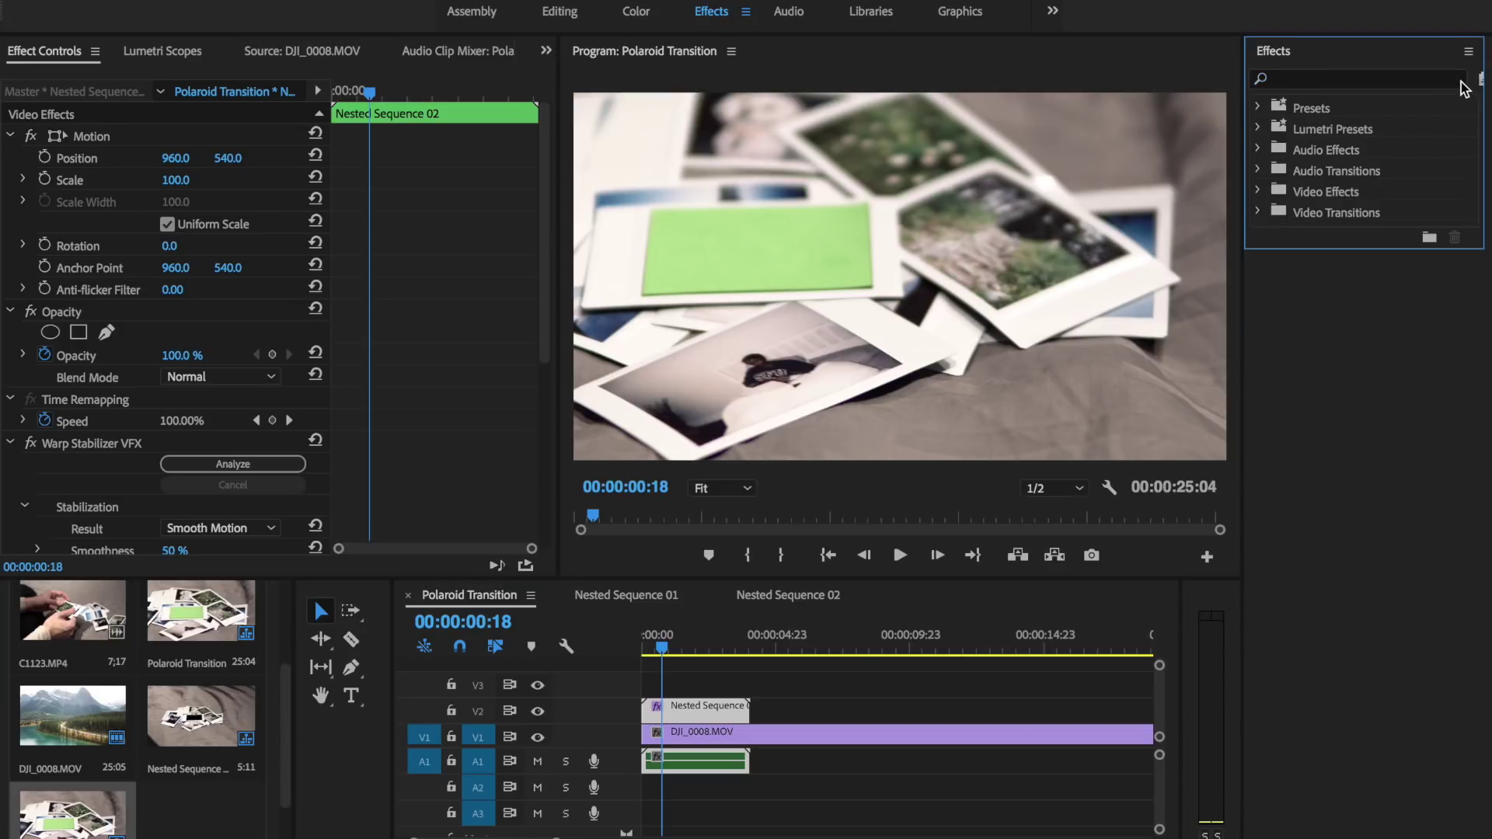
pyautogui.doubleClick(1304, 193)
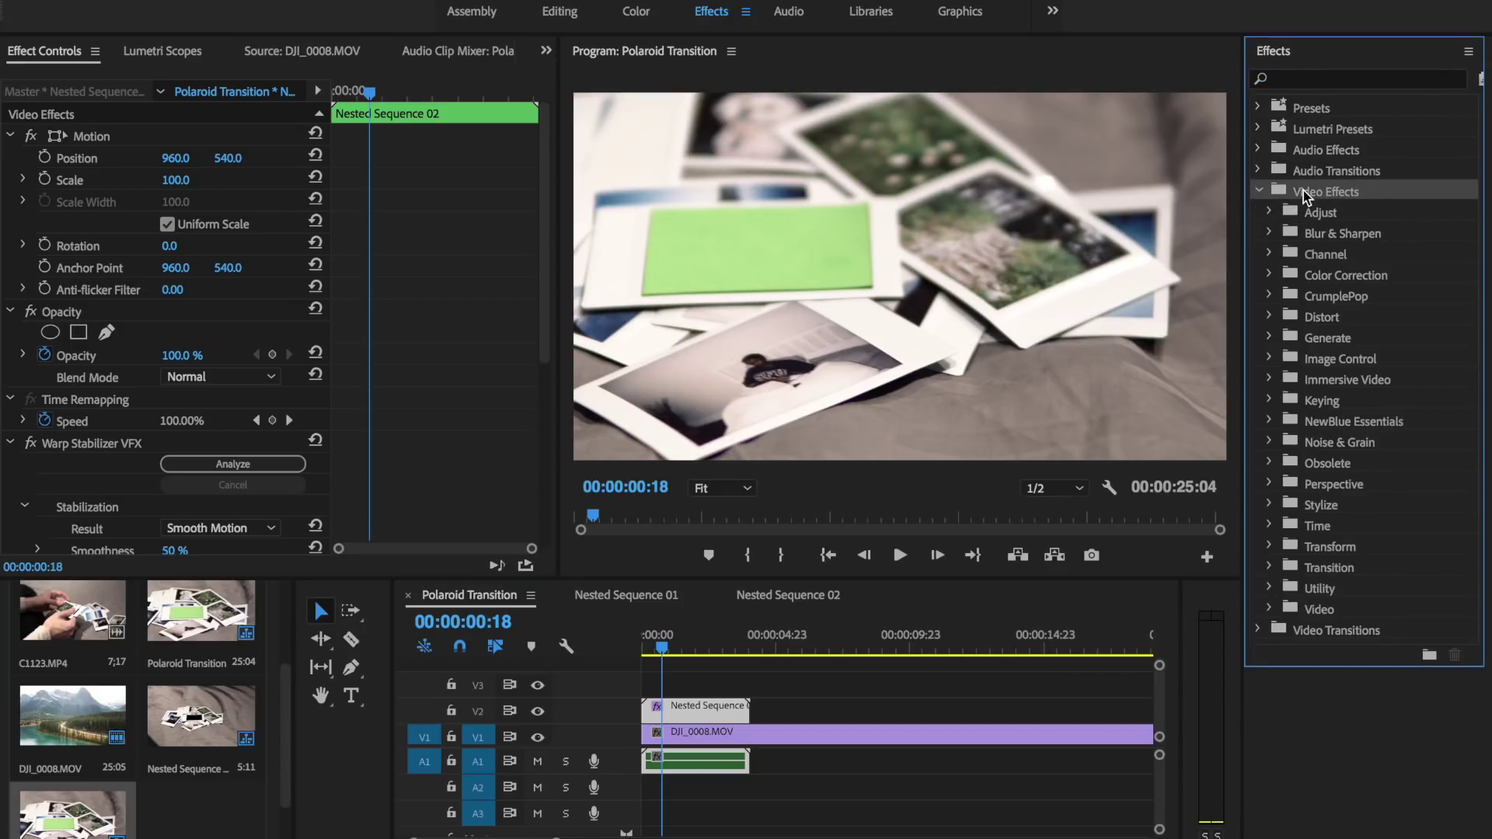
pyautogui.doubleClick(1318, 401)
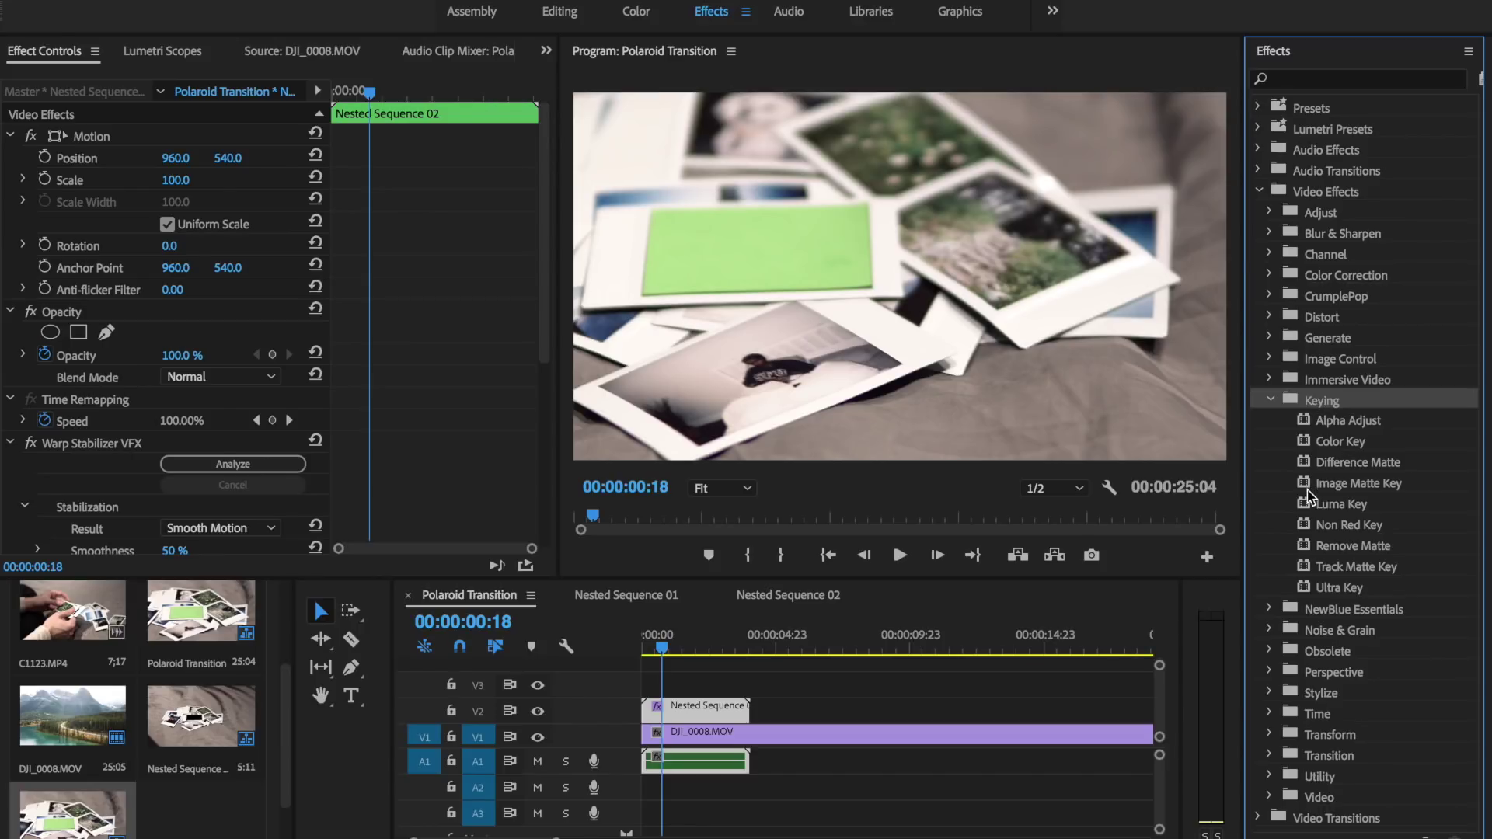
# Apply the Color Key effect to the nested Polaroid clip on V2
pyautogui.click(1339, 443)
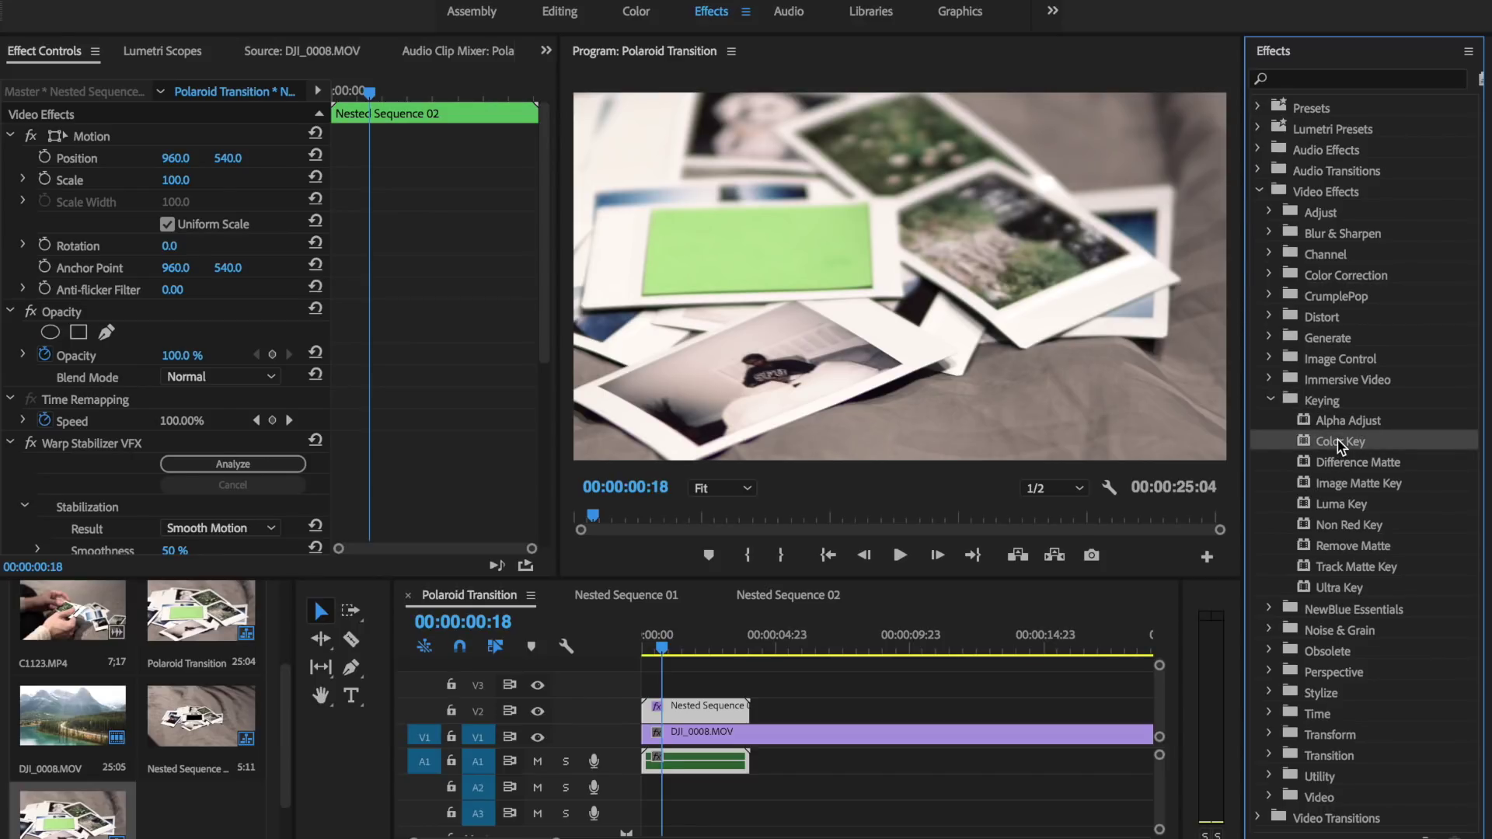
pyautogui.moveTo(1339, 443); pyautogui.dragTo(716, 706)
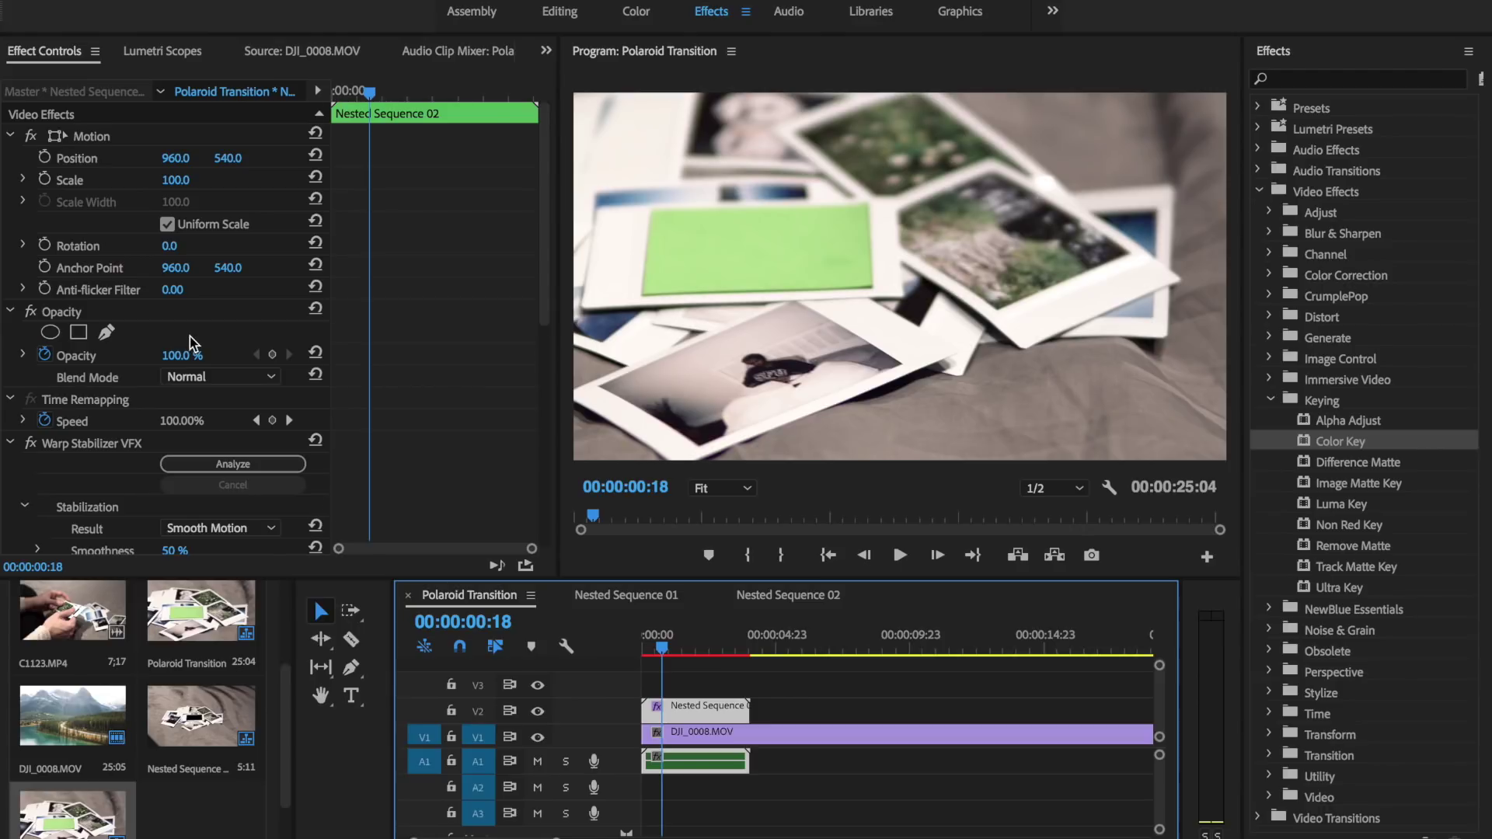
pyautogui.scroll(-8, 189, 337)
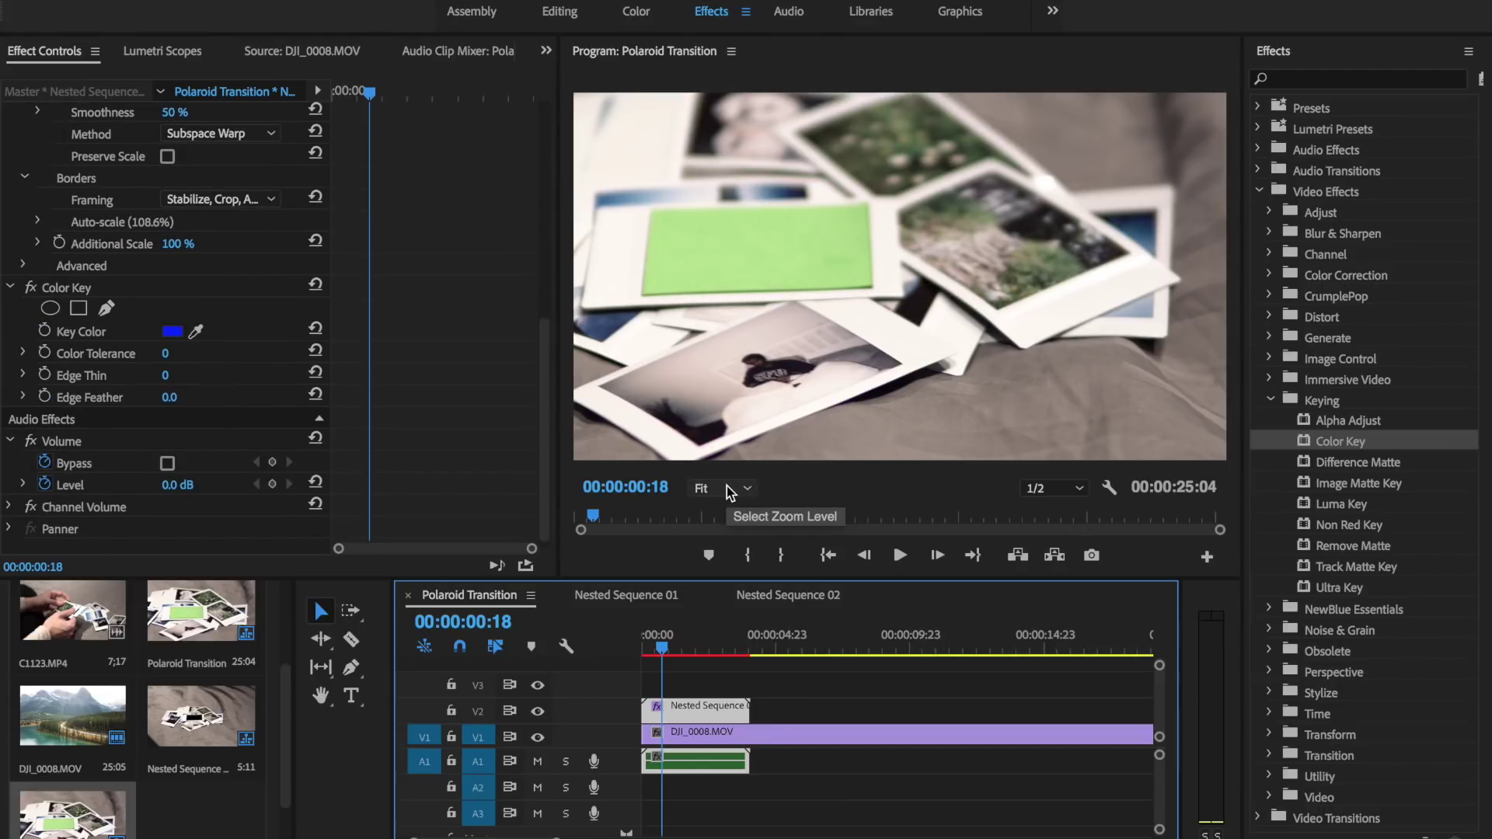
# Open Nested Sequence 02 and set C1124.MP4's Scale to 50
pyautogui.click(688, 705)
pyautogui.doubleClick(688, 705)
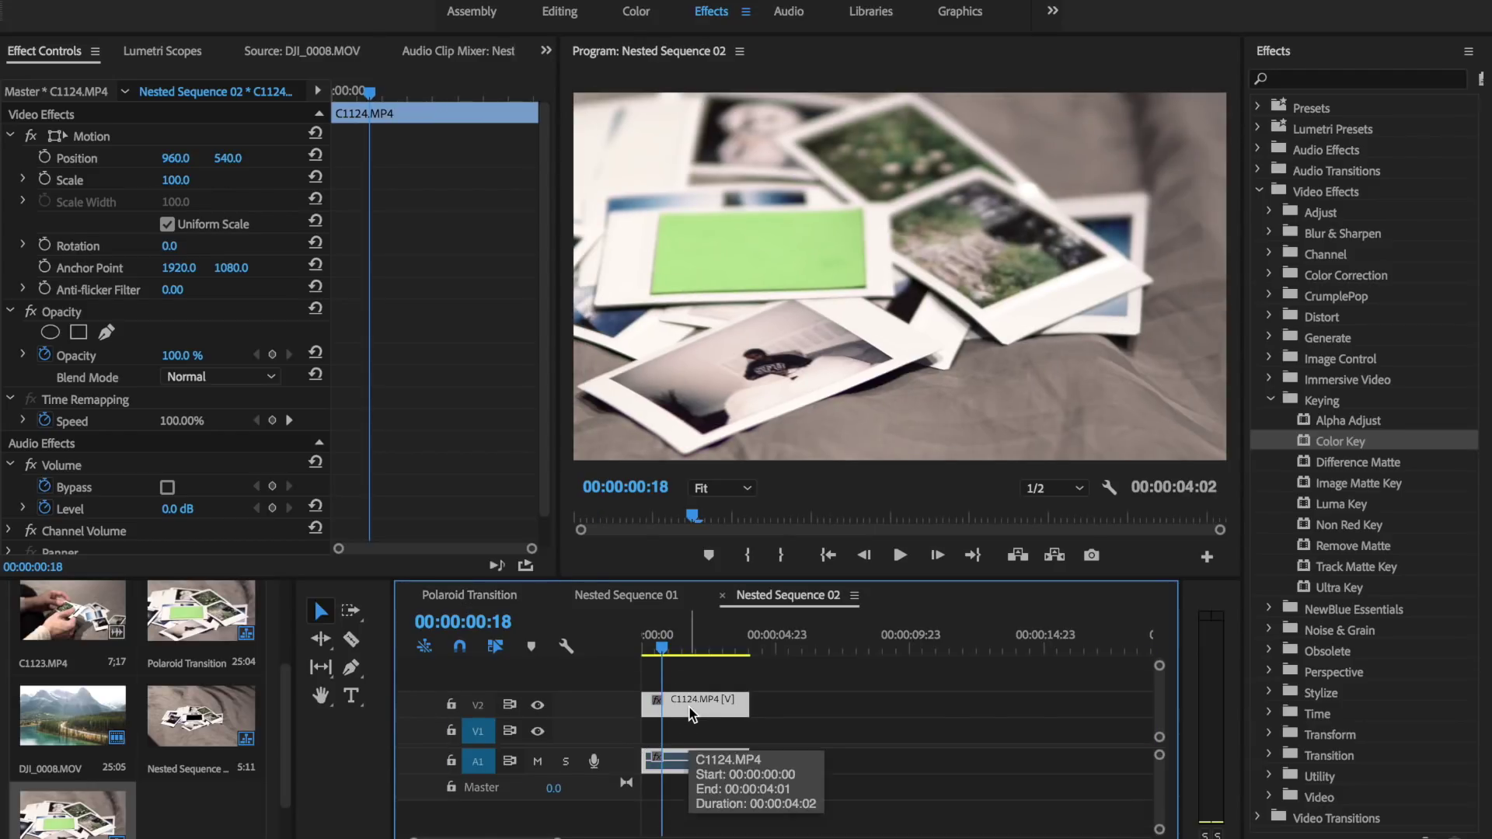
pyautogui.click(187, 178)
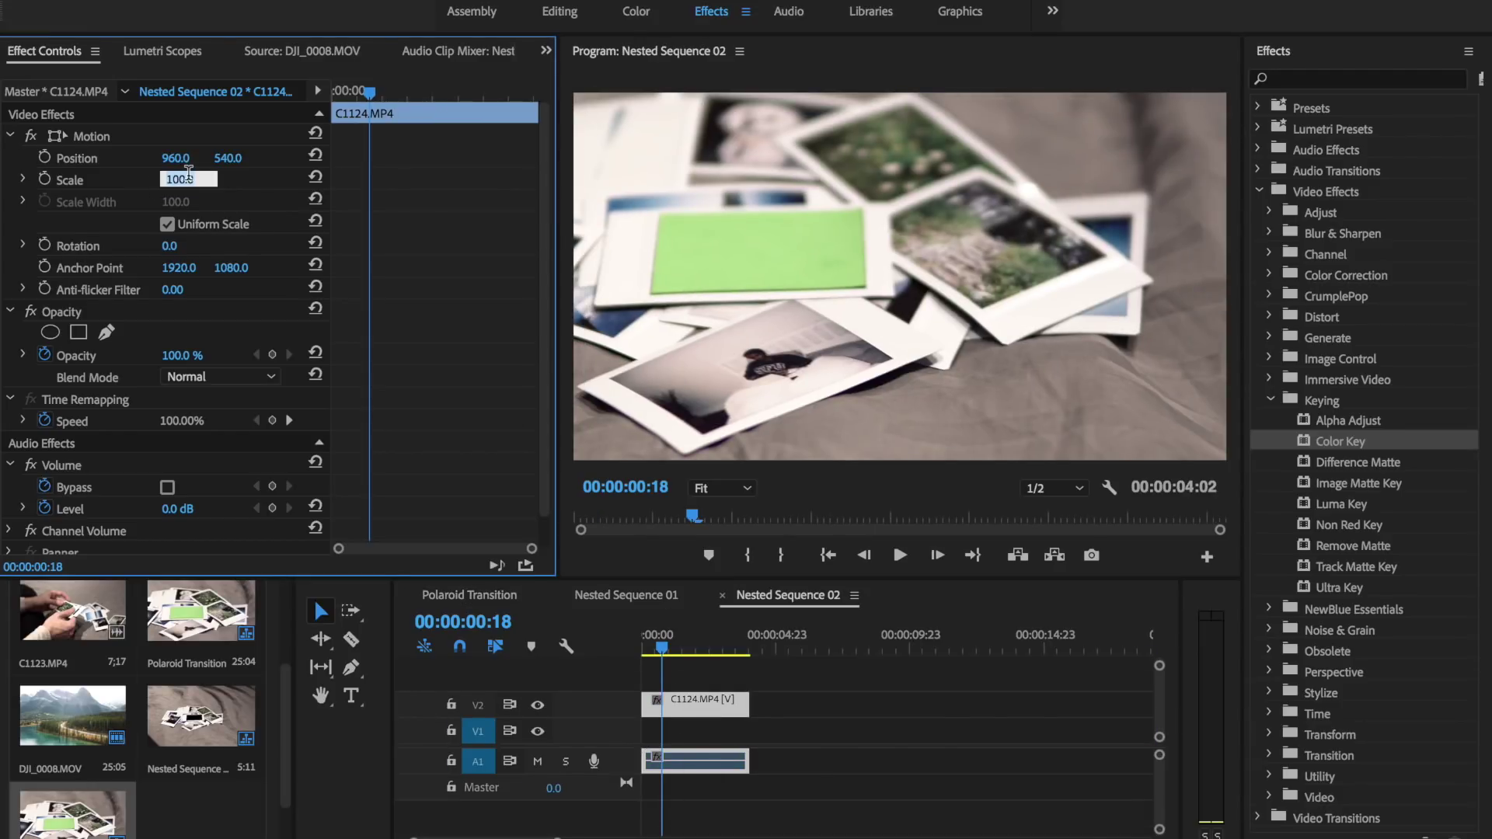
pyautogui.write('50')
pyautogui.press('Return')
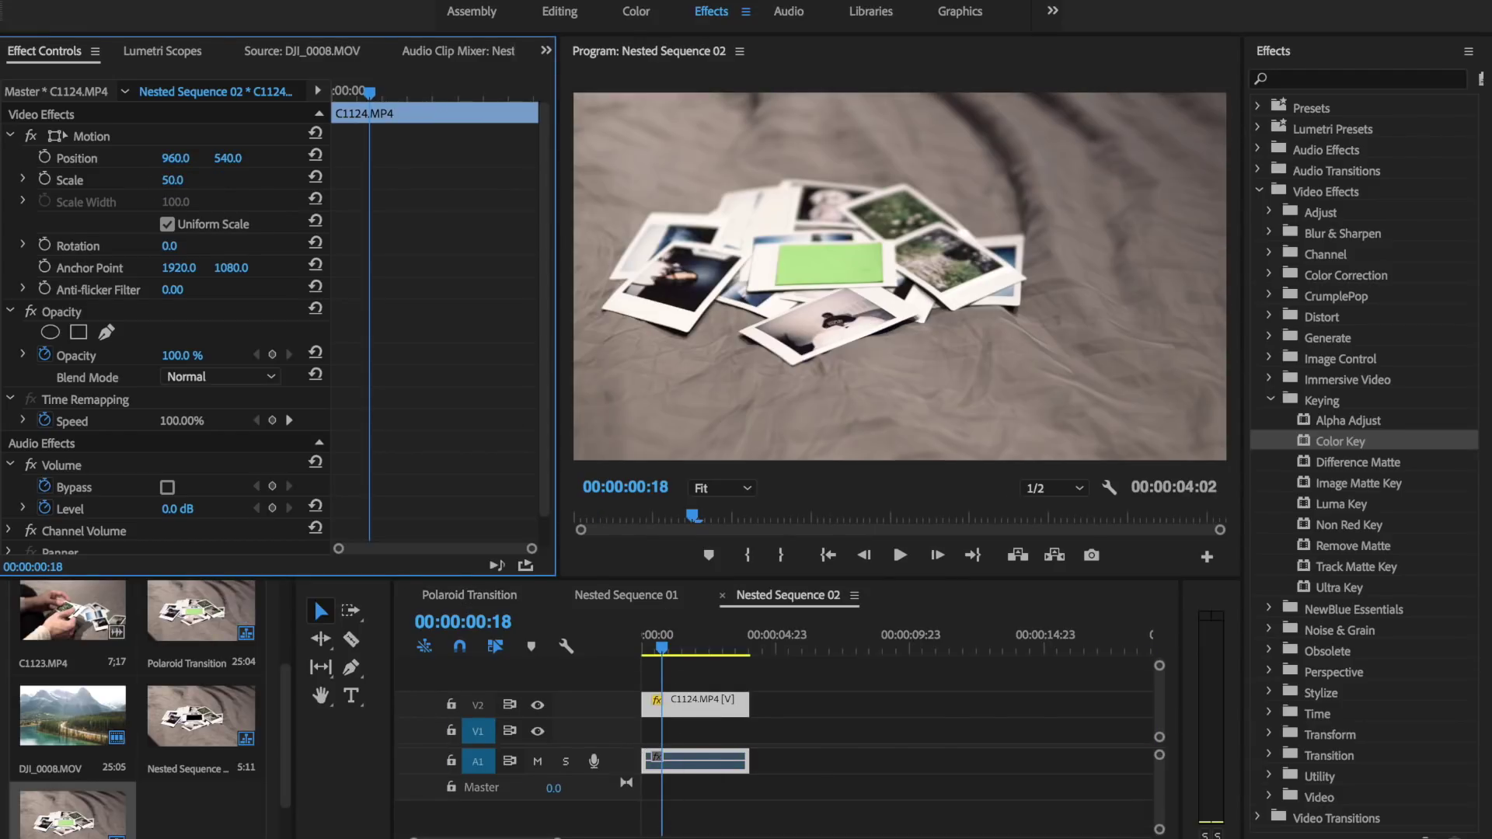
# In the Polaroid Transition sequence, eyedrop the green blank card as the Color Key's Key Color
pyautogui.click(476, 595)
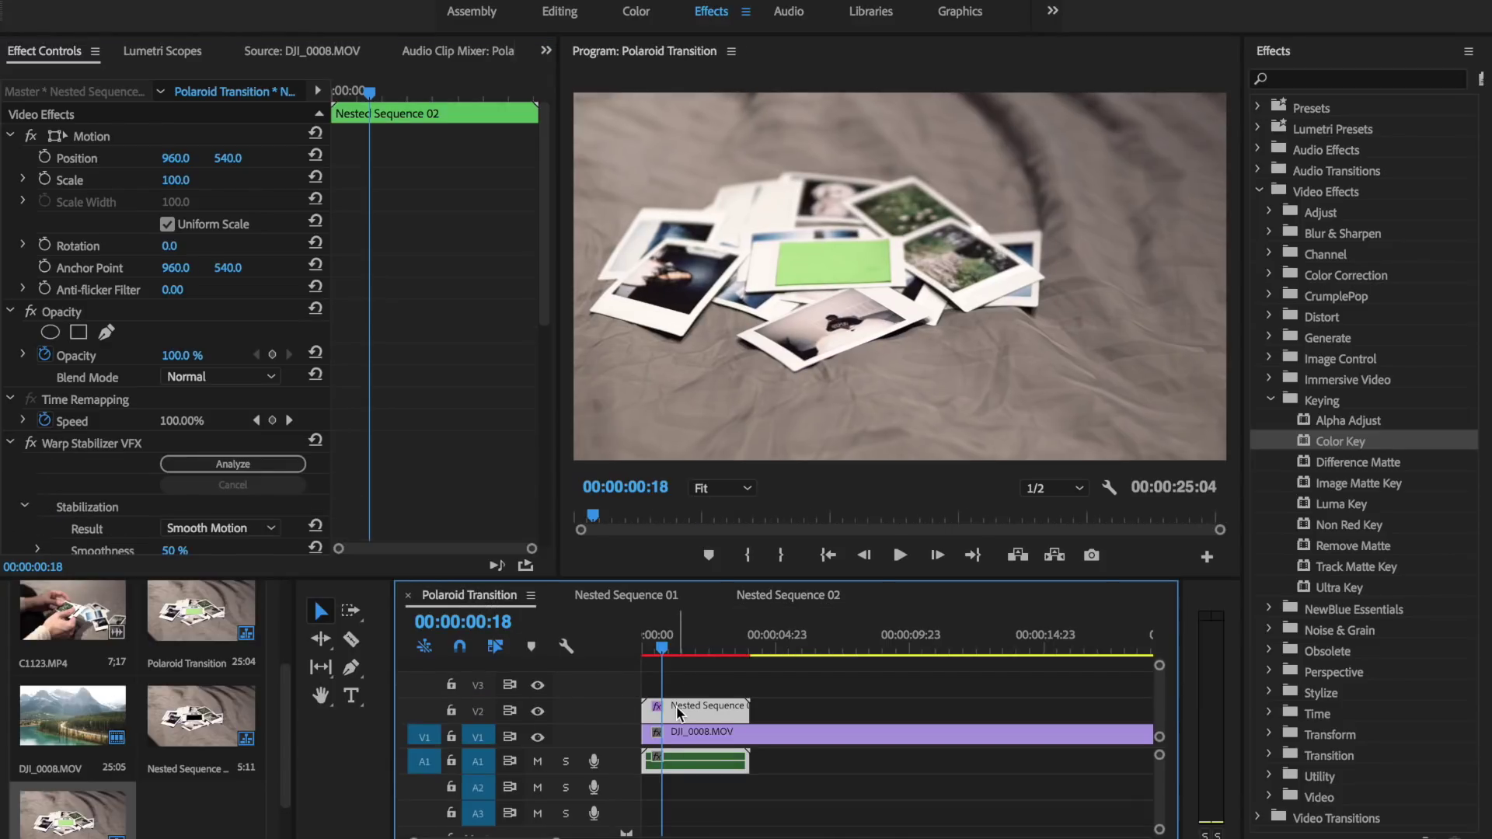
pyautogui.scroll(-5, 222, 300)
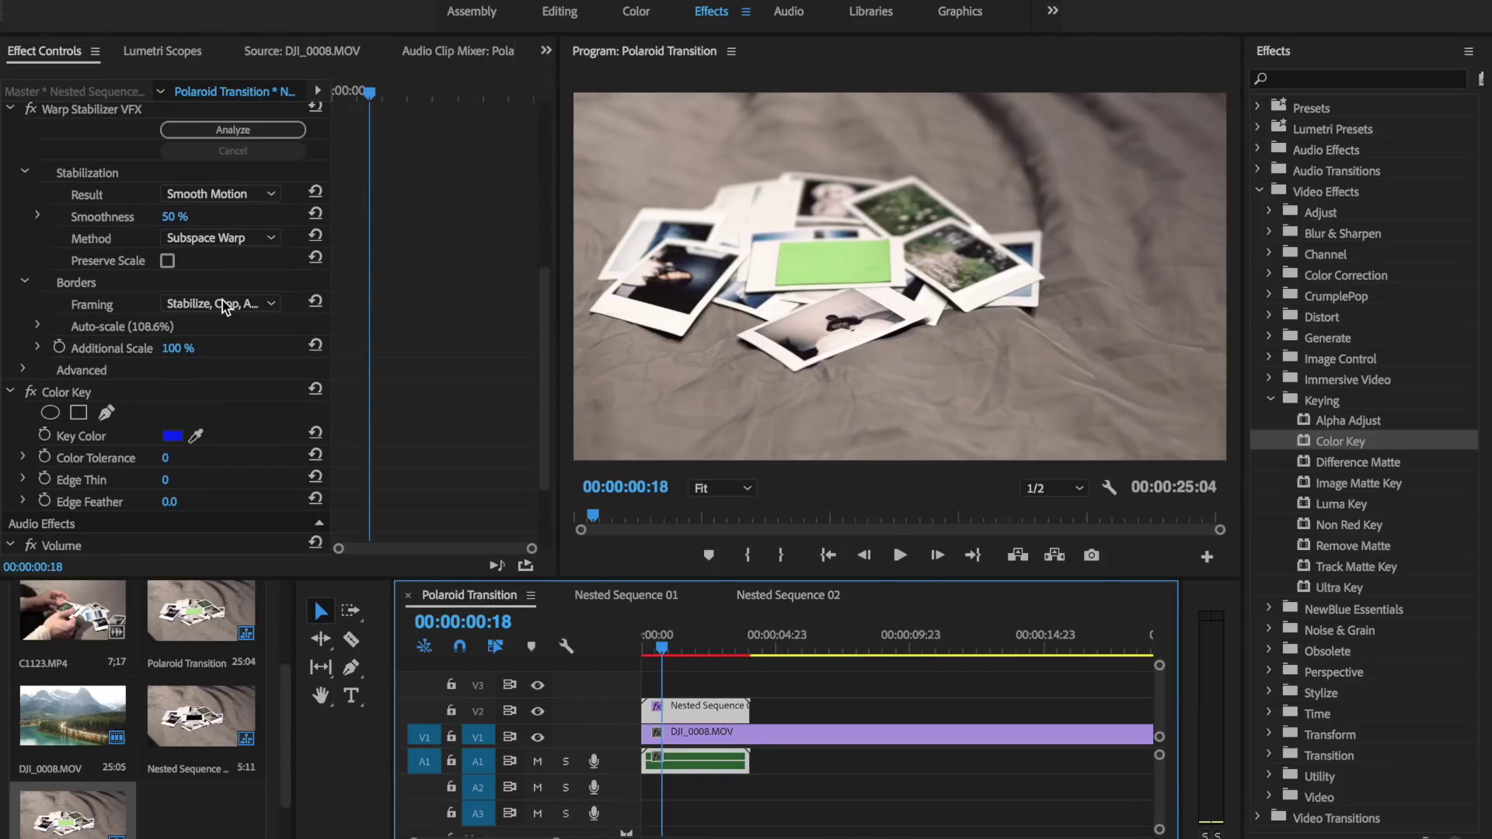
pyautogui.scroll(-1, 141, 313)
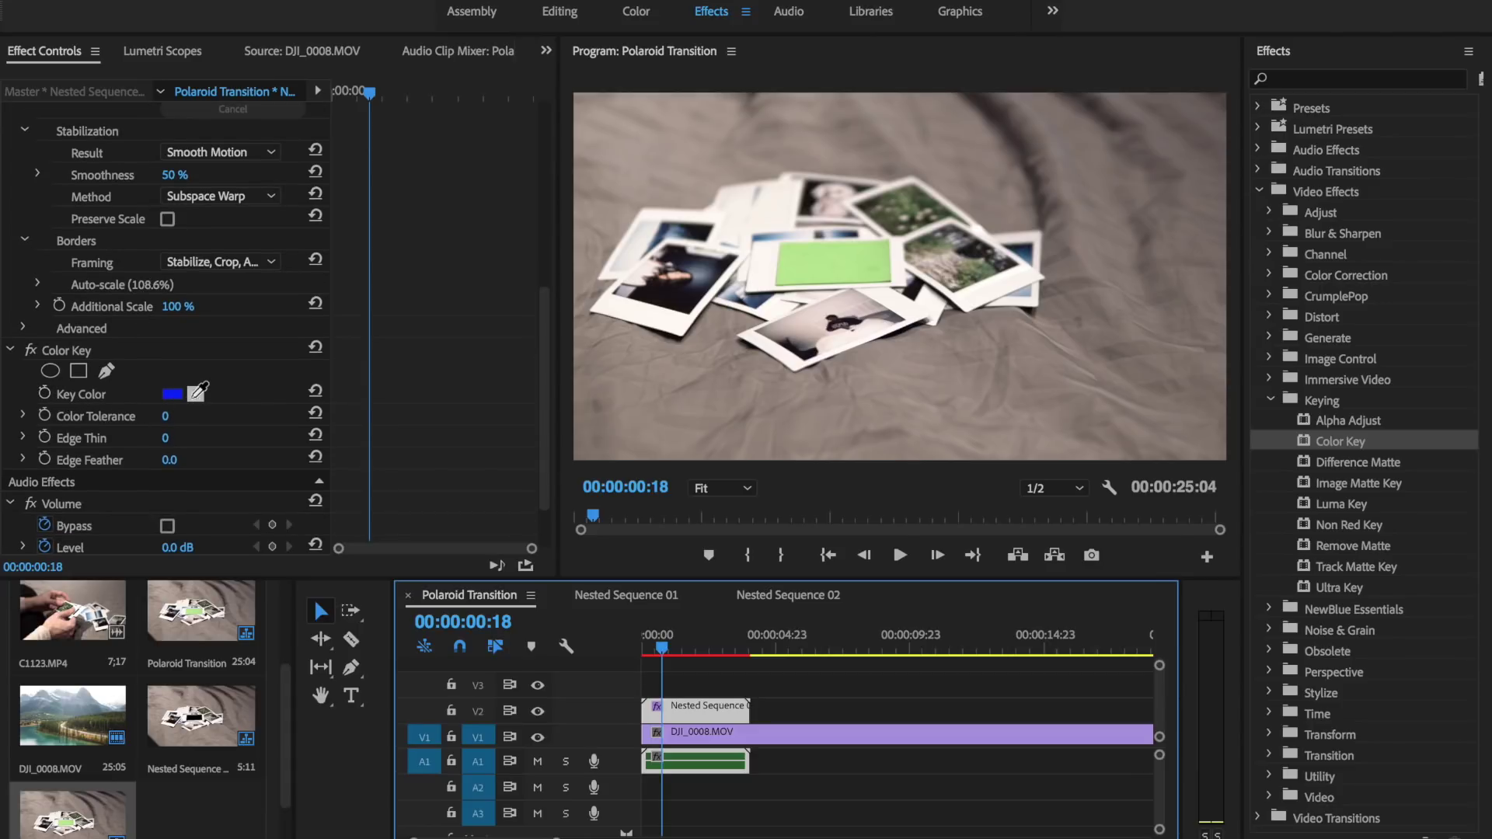
pyautogui.click(193, 396)
pyautogui.moveTo(194, 396); pyautogui.dragTo(815, 269)
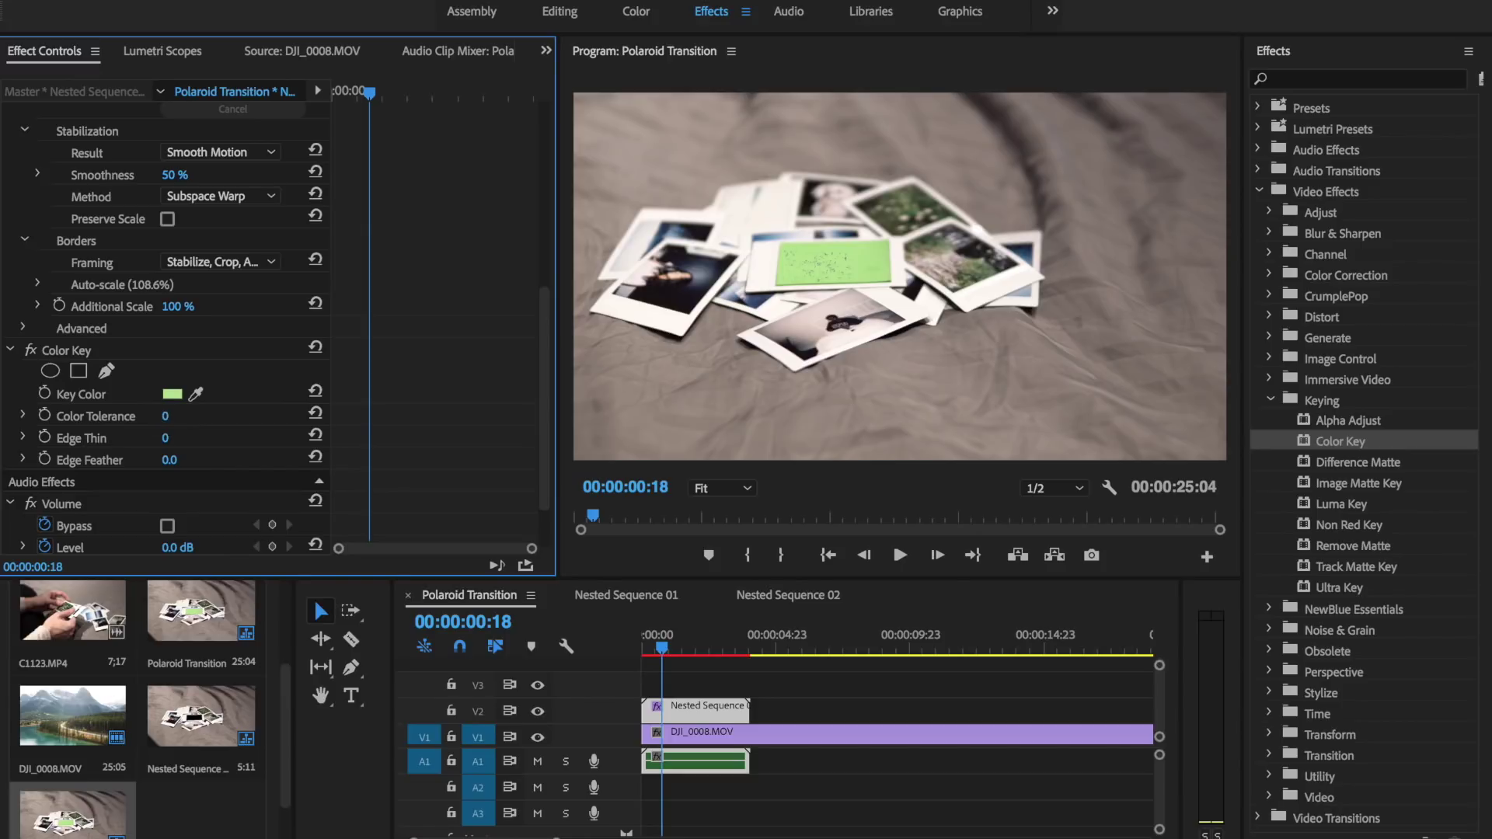
pyautogui.click(188, 414)
# Set the Color Key's Color Tolerance to 46 and Edge Feather to 1.0
pyautogui.click(137, 420)
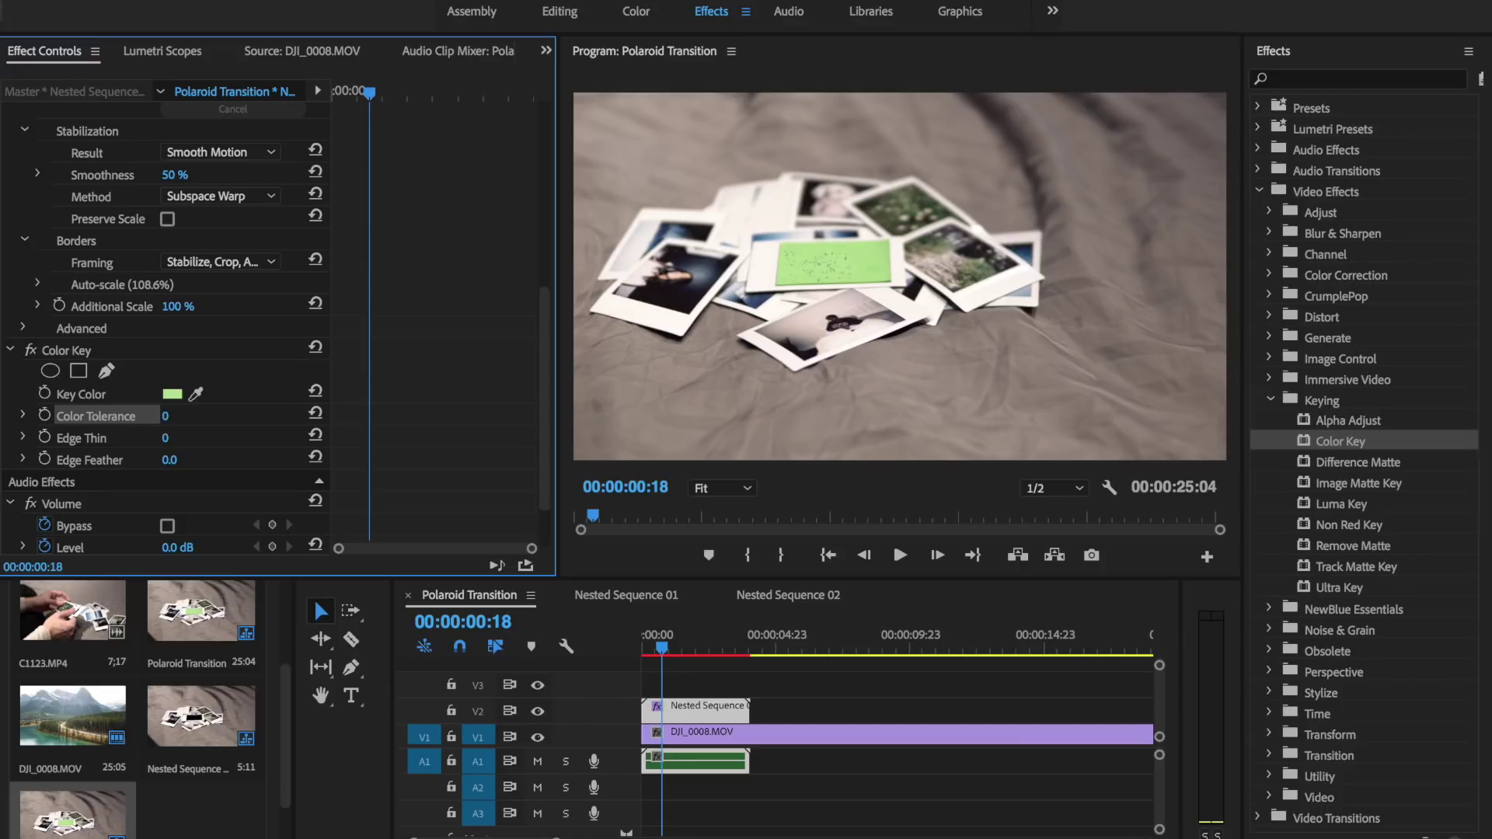
pyautogui.moveTo(165, 416); pyautogui.dragTo(190, 416)
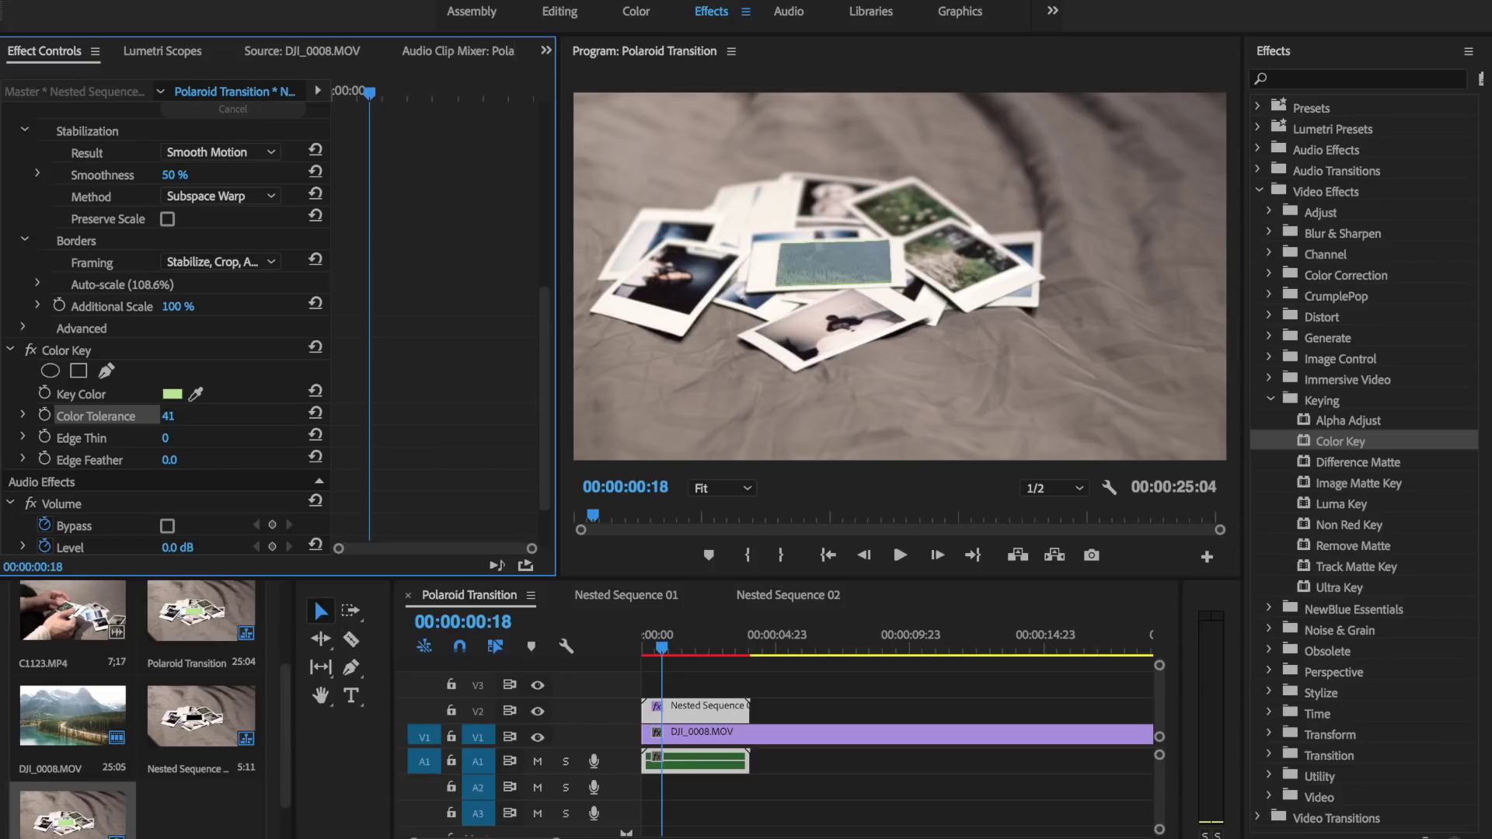
pyautogui.moveTo(186, 416); pyautogui.dragTo(187, 416)
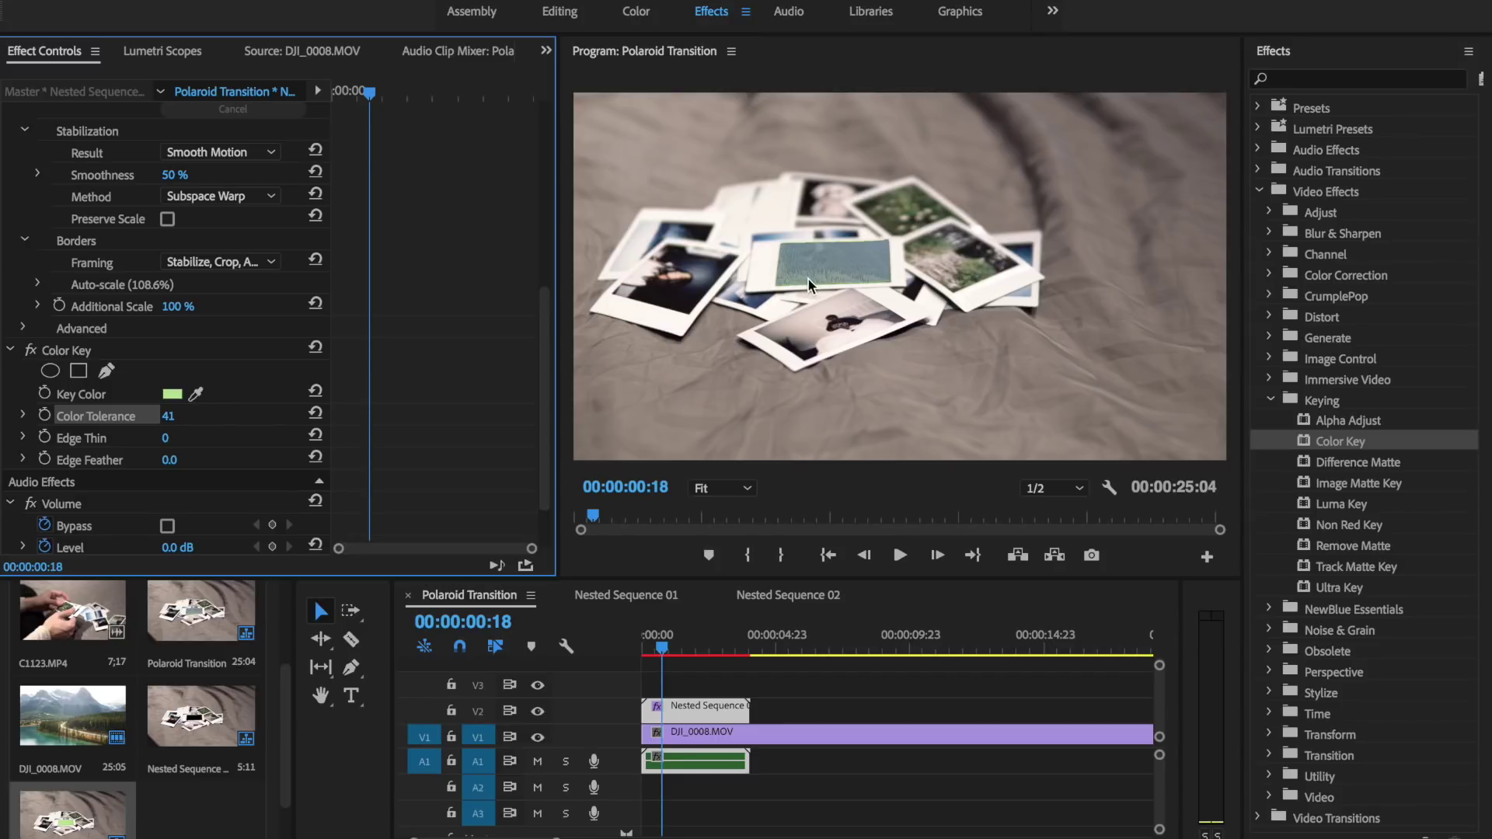
pyautogui.moveTo(167, 415)
pyautogui.mouseDown()
pyautogui.moveTo(189, 416)
pyautogui.moveTo(175, 416)
pyautogui.mouseUp()
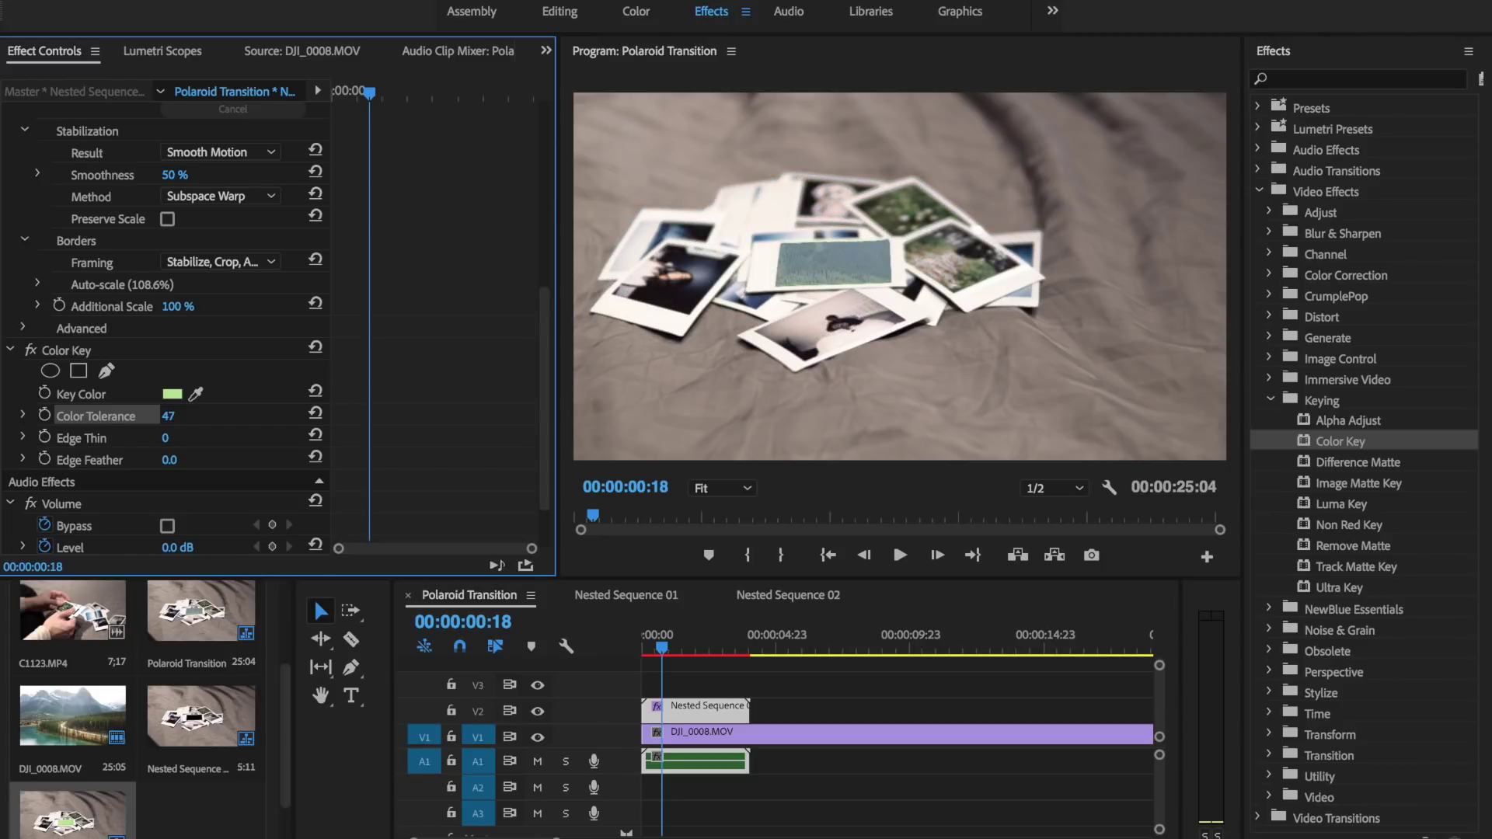
pyautogui.moveTo(176, 416); pyautogui.dragTo(165, 463)
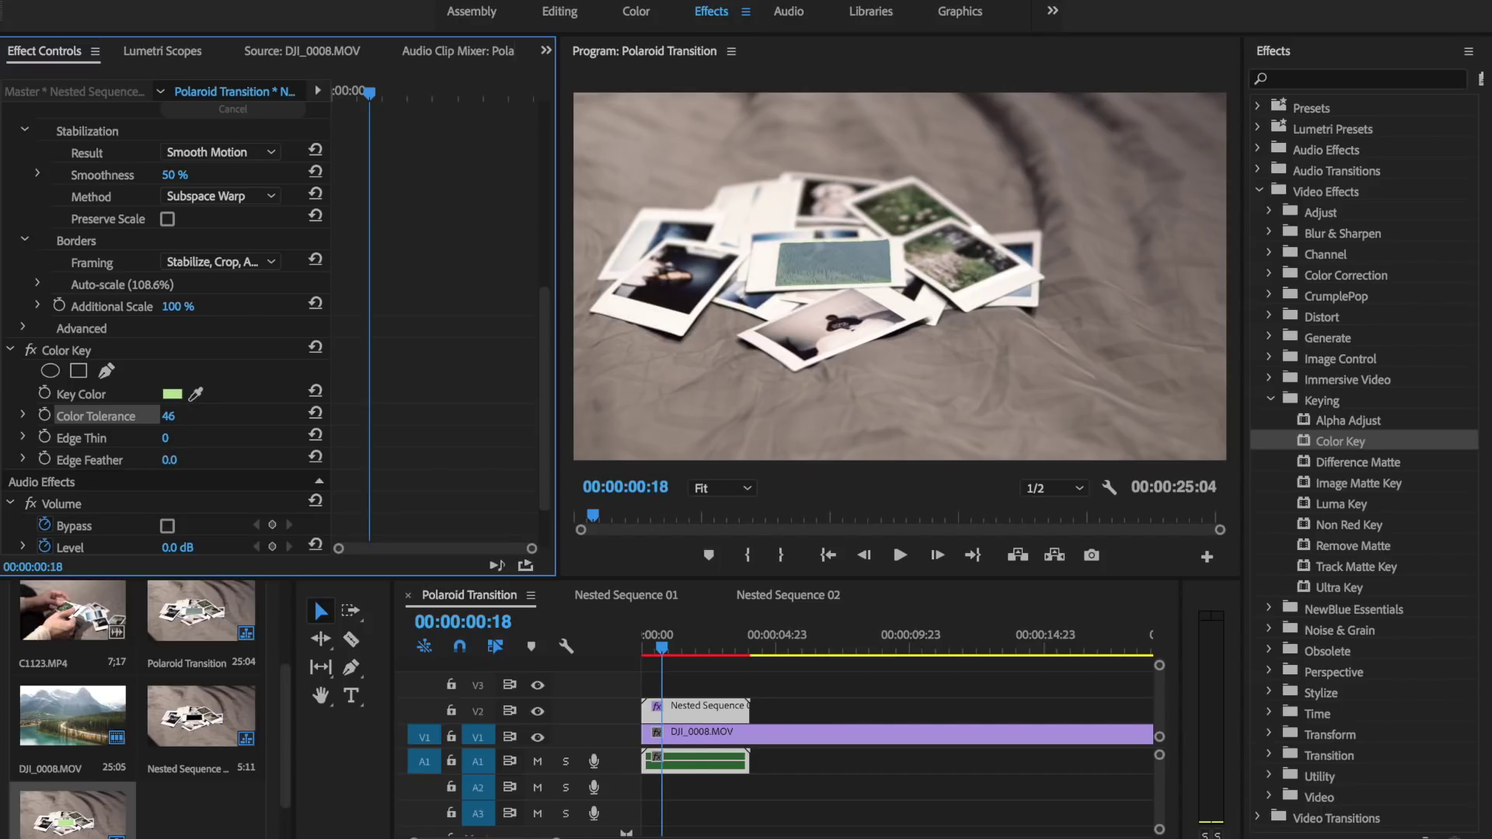
pyautogui.click(167, 460)
pyautogui.write('1')
pyautogui.press('Return')
pyautogui.moveTo(168, 460); pyautogui.dragTo(178, 460)
pyautogui.click(663, 651)
# Scrub to 00:00:02:22 and cut the V2 nested clip there with Ctrl+K
pyautogui.moveTo(662, 651); pyautogui.dragTo(723, 667)
pyautogui.click(726, 717)
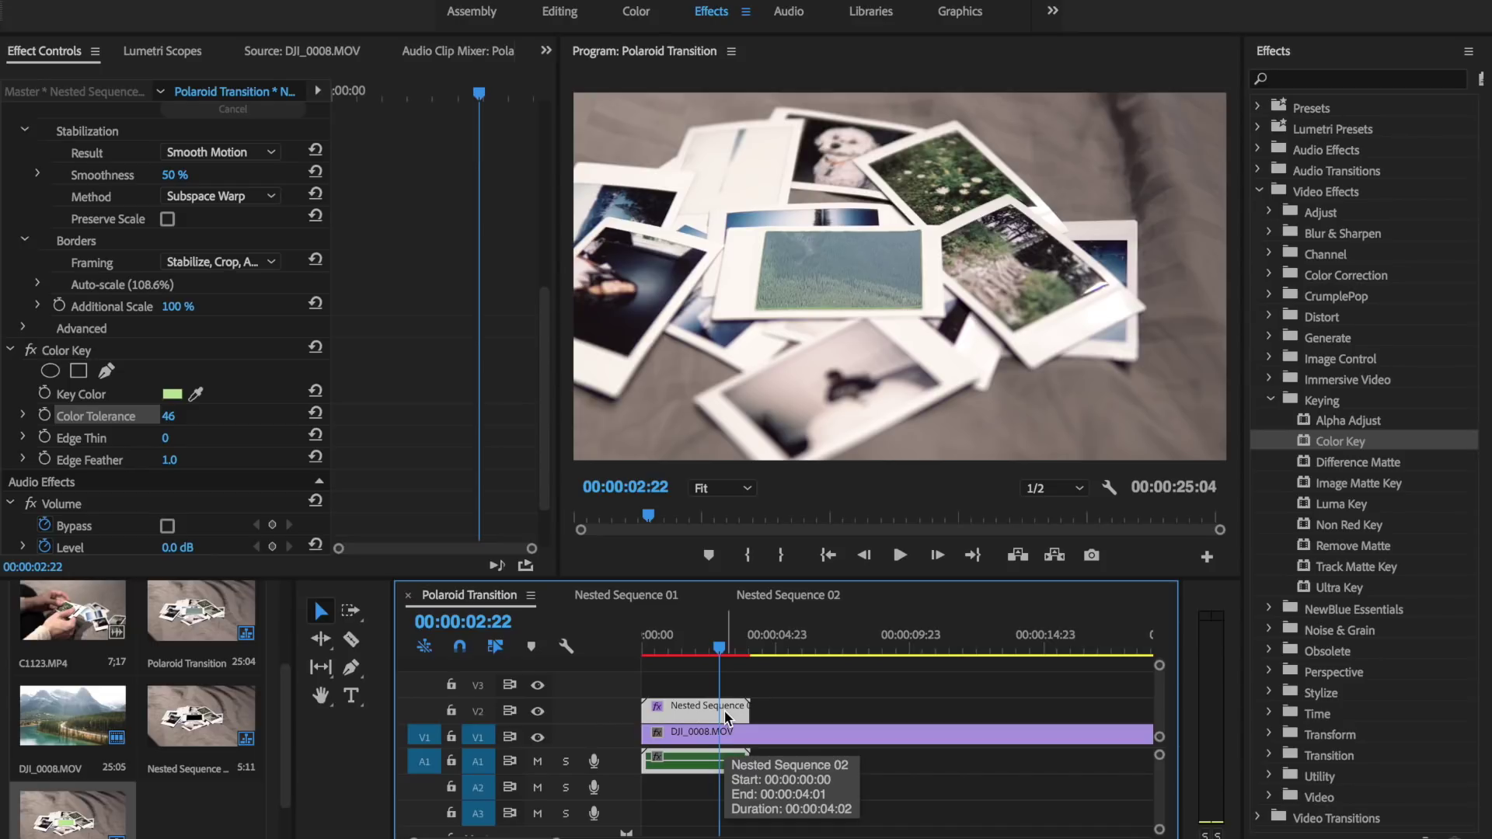
pyautogui.hotkey('ctrl', 'k')
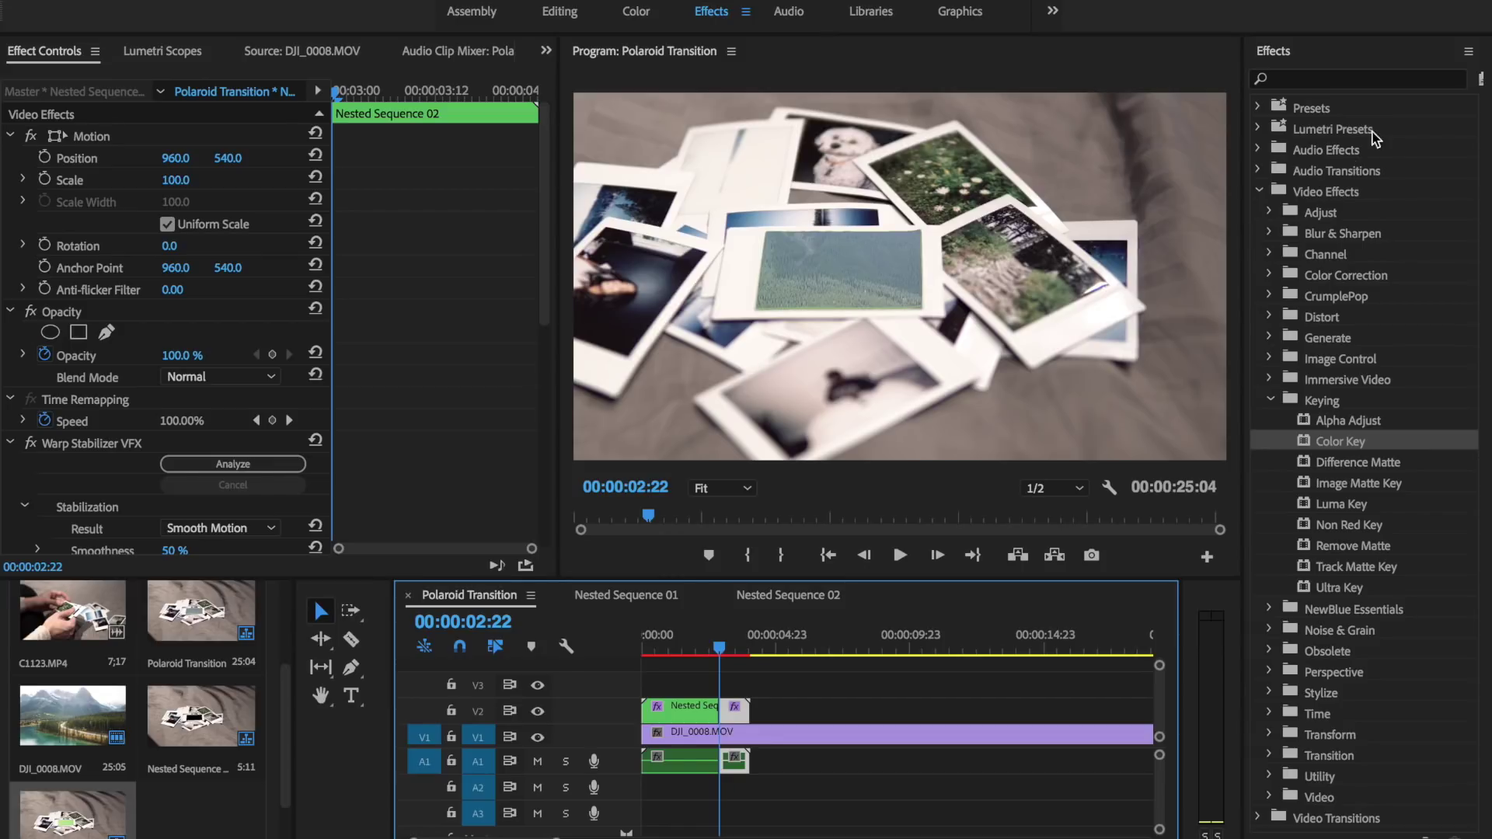
# Apply the CD ZoomIN OUT preset from CHUNG DHA PRESETS to the V2 nested Polaroid clip, then preview the zoom
pyautogui.click(1258, 107)
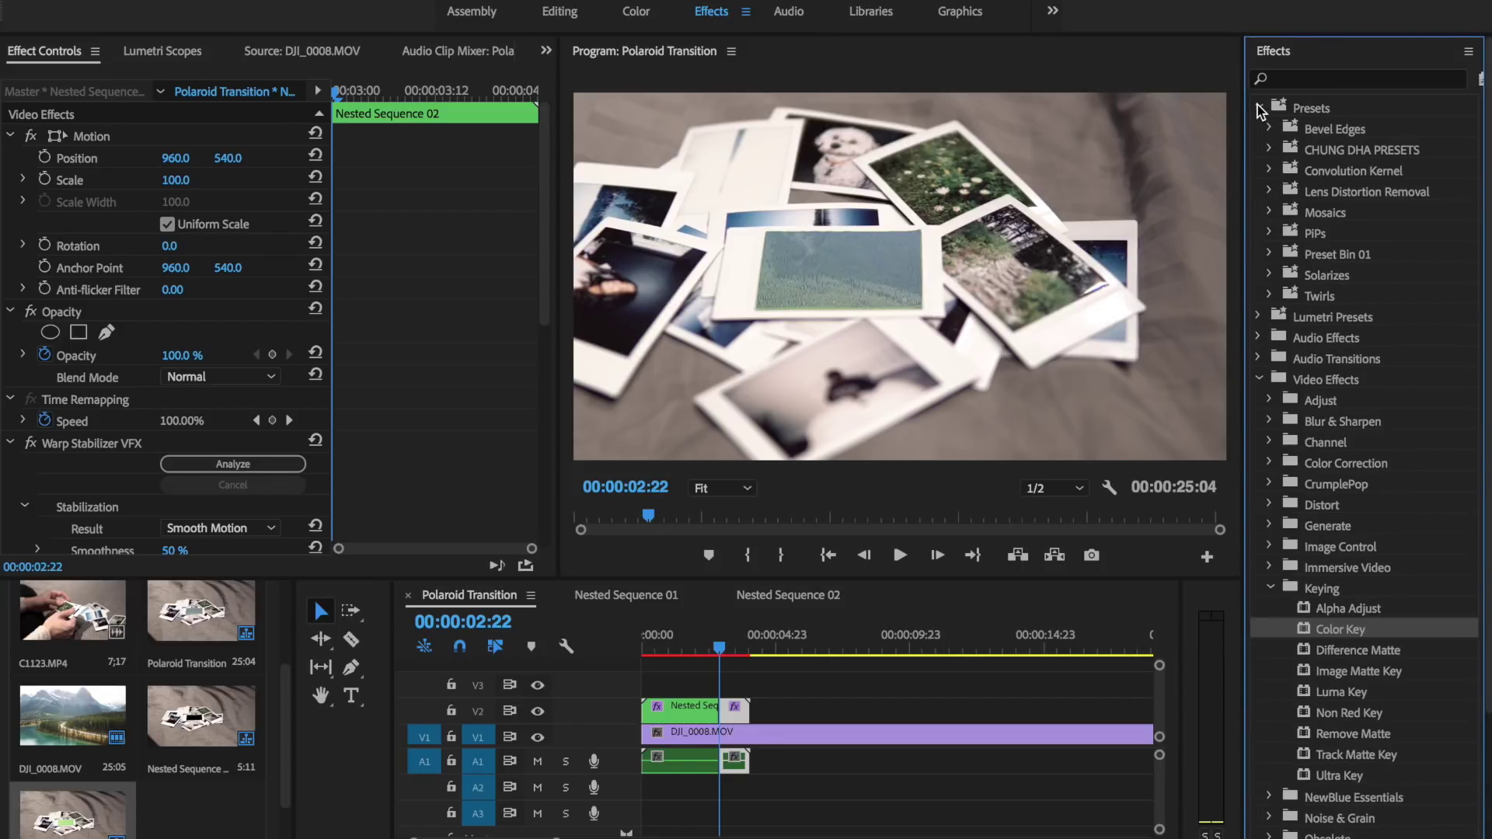
pyautogui.click(1268, 150)
pyautogui.click(1282, 170)
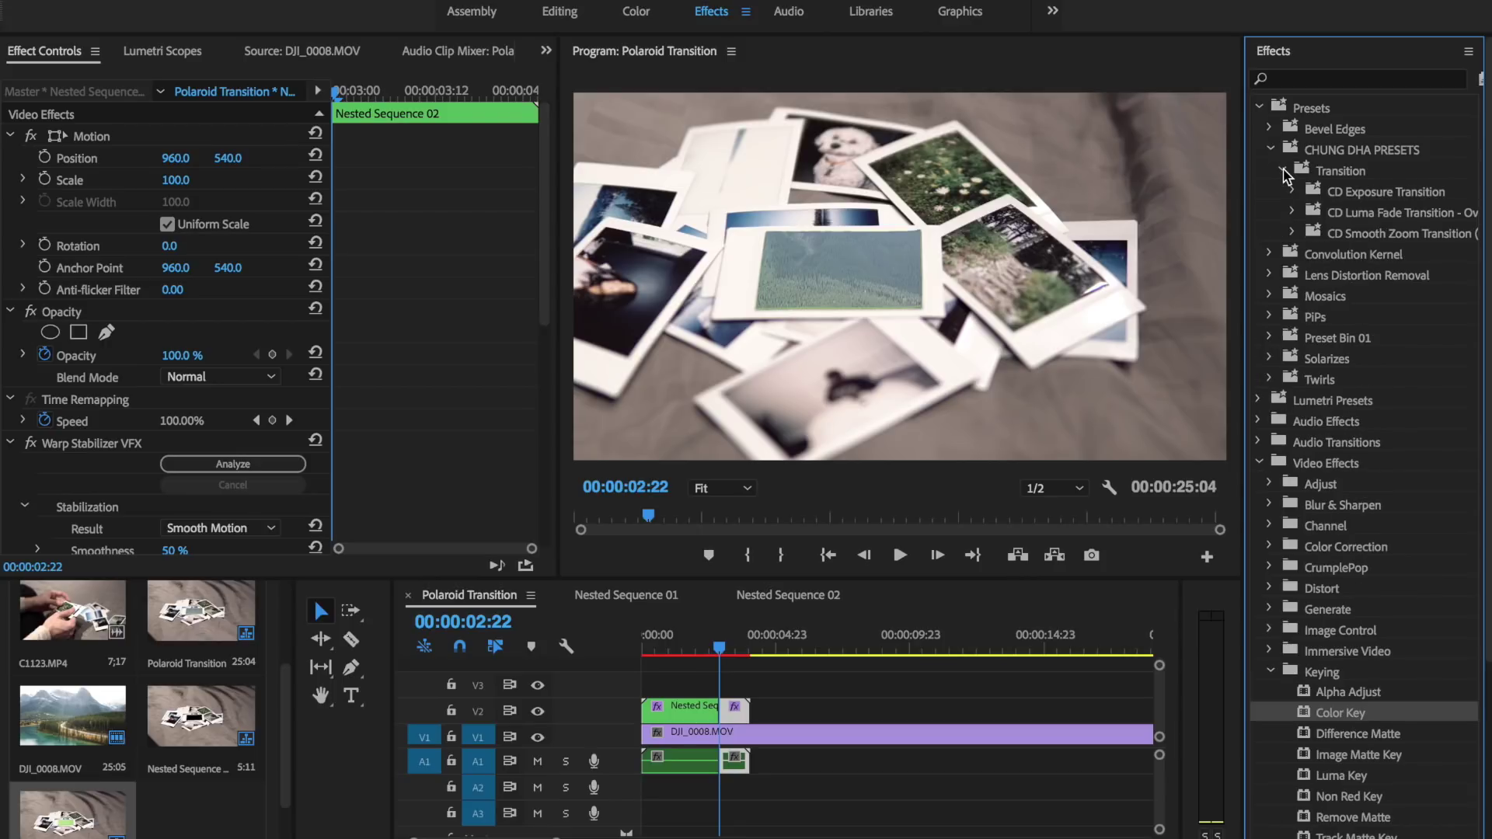
pyautogui.doubleClick(1358, 234)
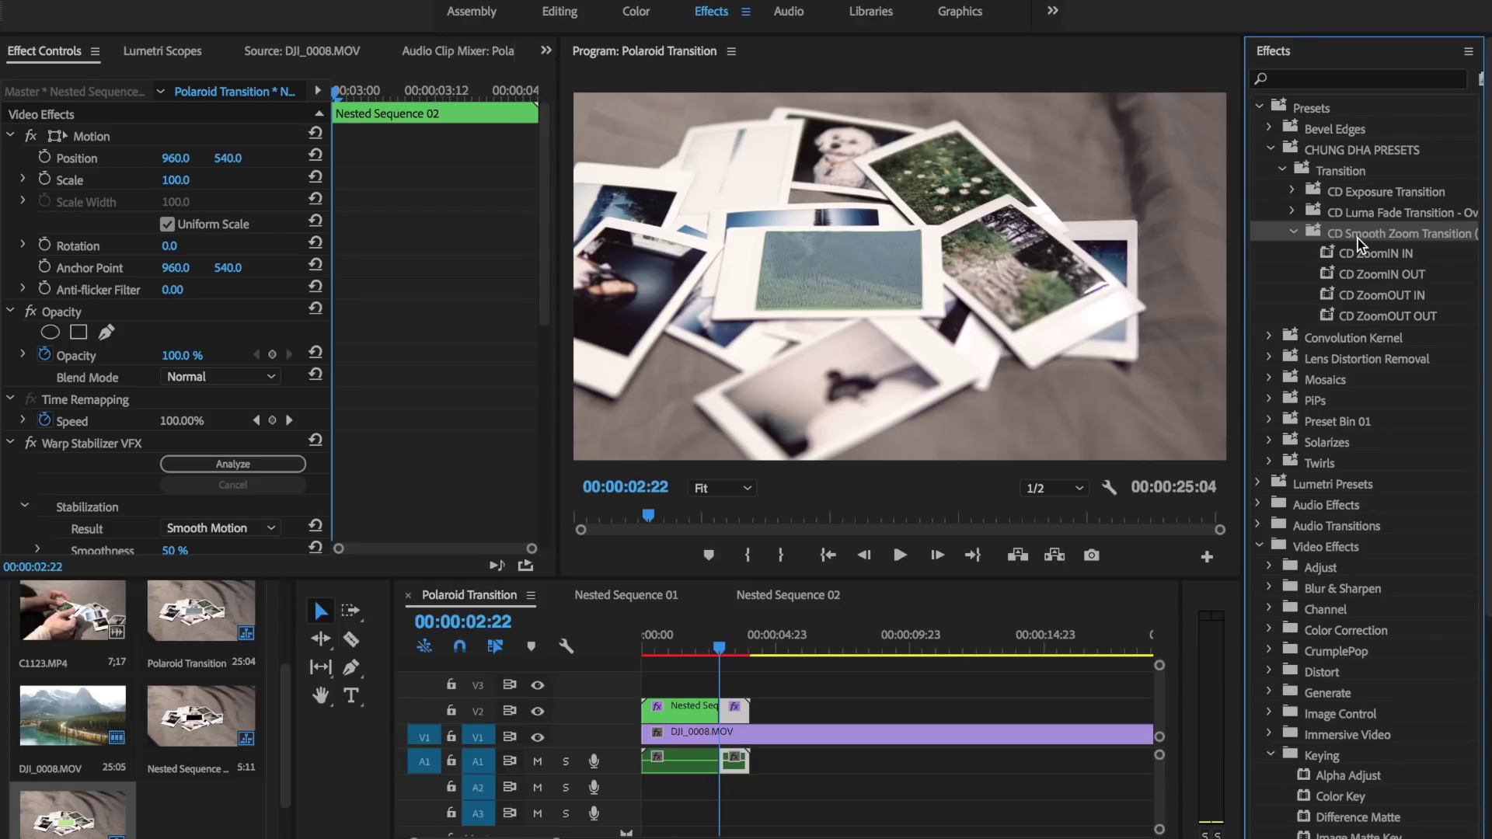
pyautogui.click(1374, 276)
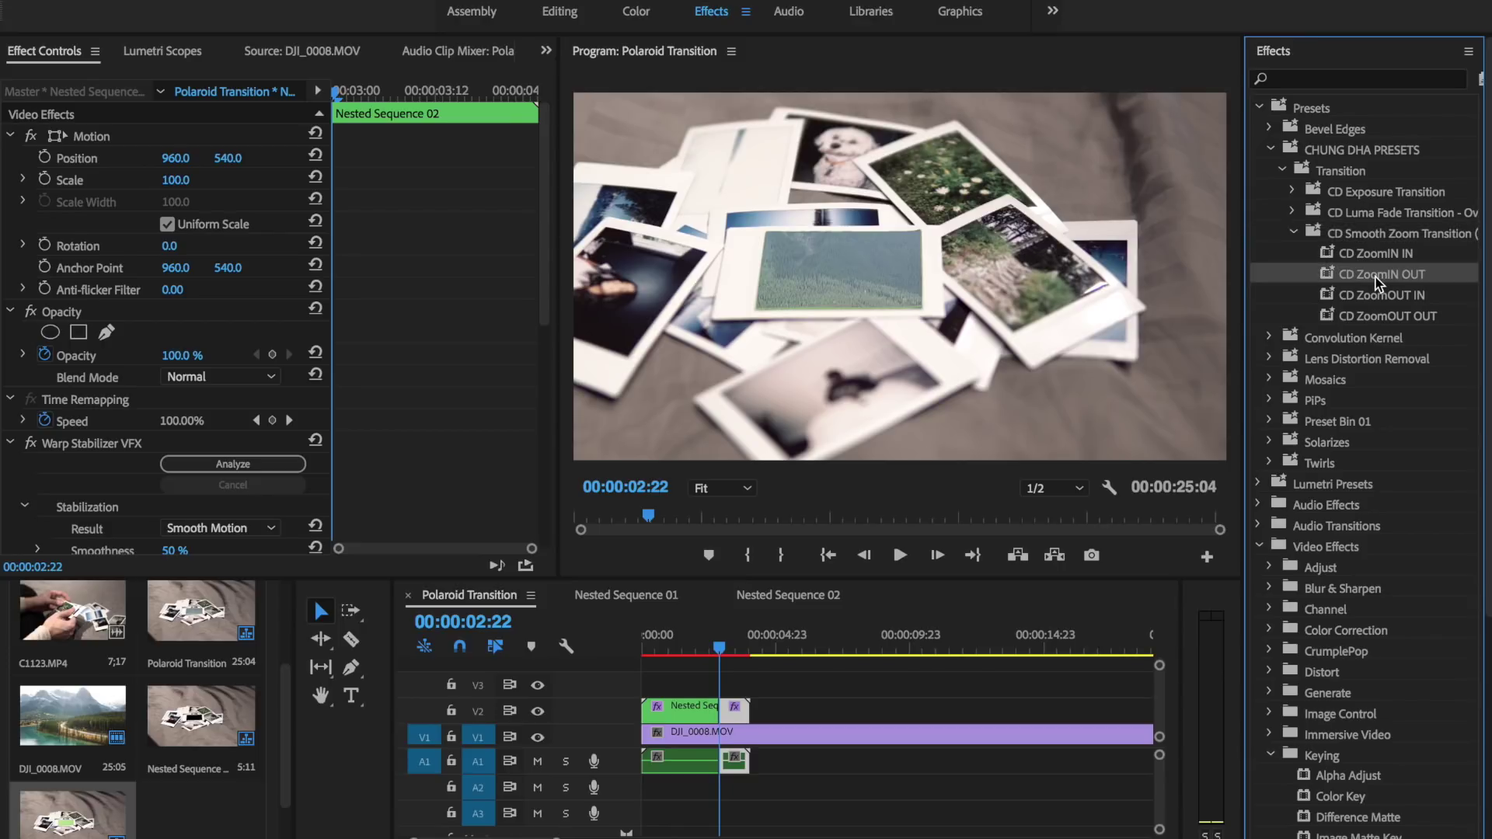
pyautogui.moveTo(1374, 277); pyautogui.dragTo(735, 706)
pyautogui.press('space')
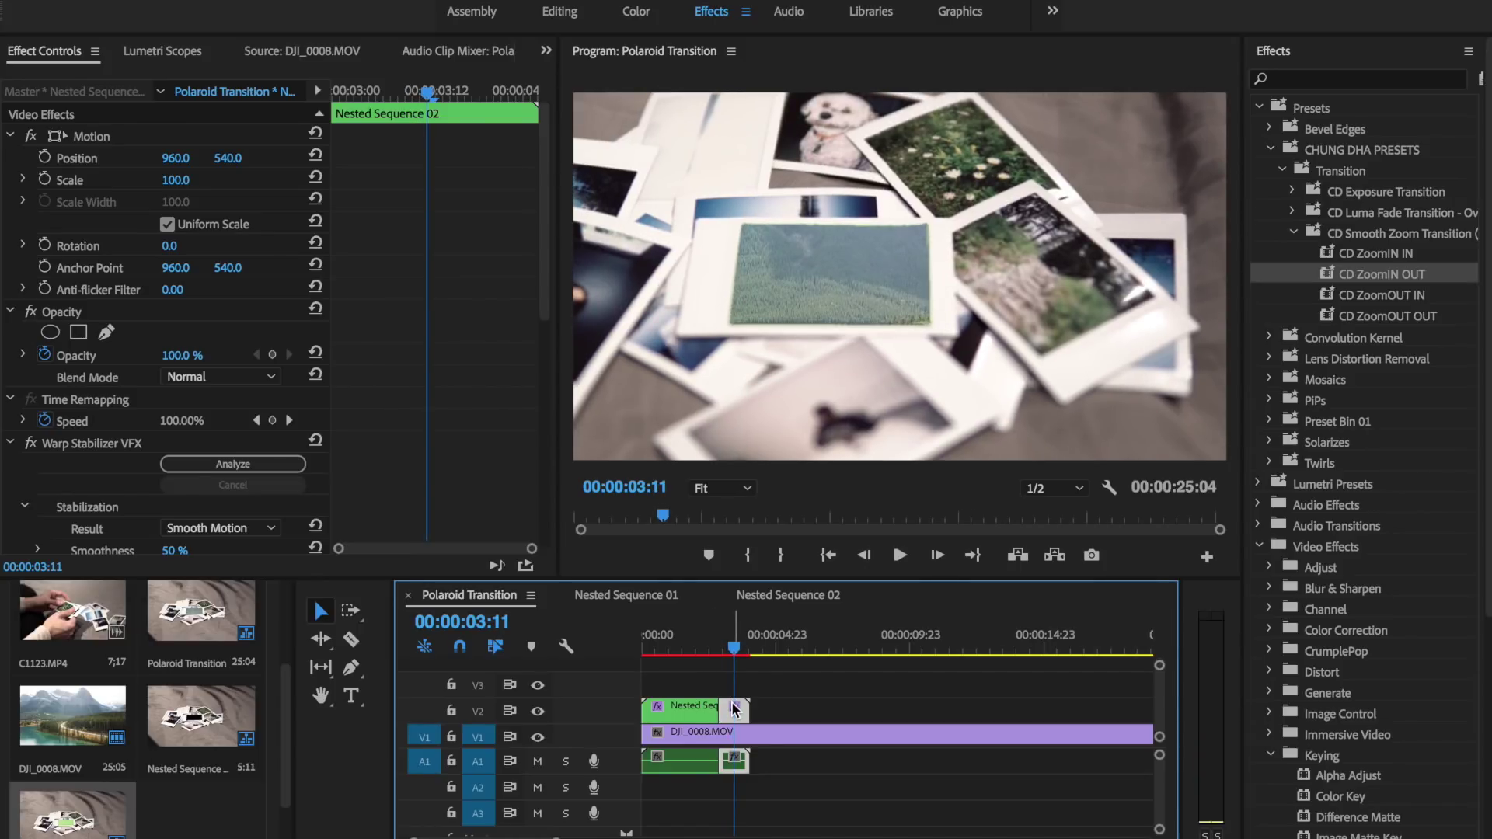
pyautogui.press('space')
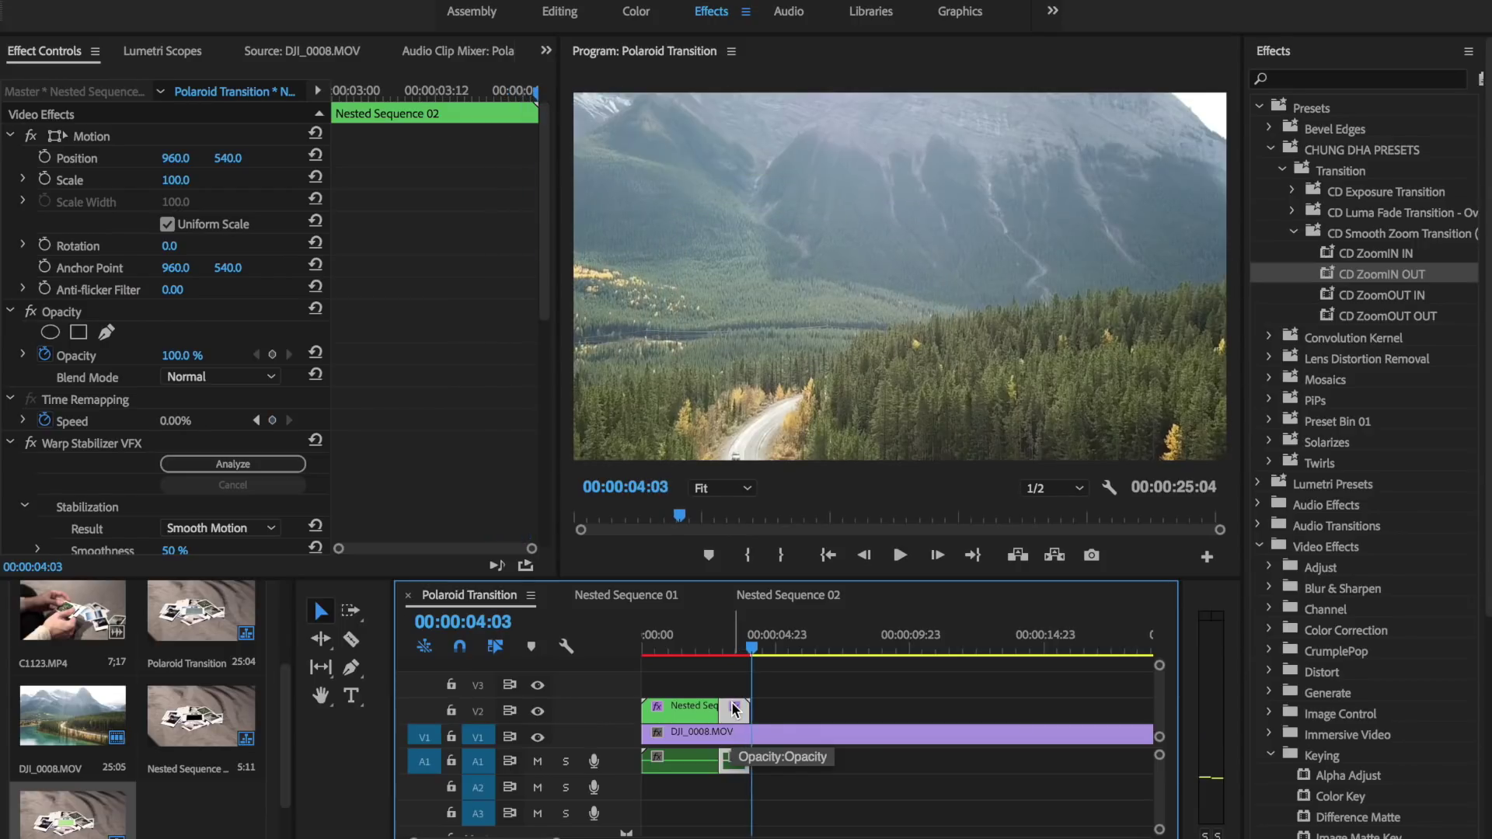
# Set DJI_0008.MOV's Scale to 50 and replay the transition from the Polaroid shot's start
pyautogui.click(761, 735)
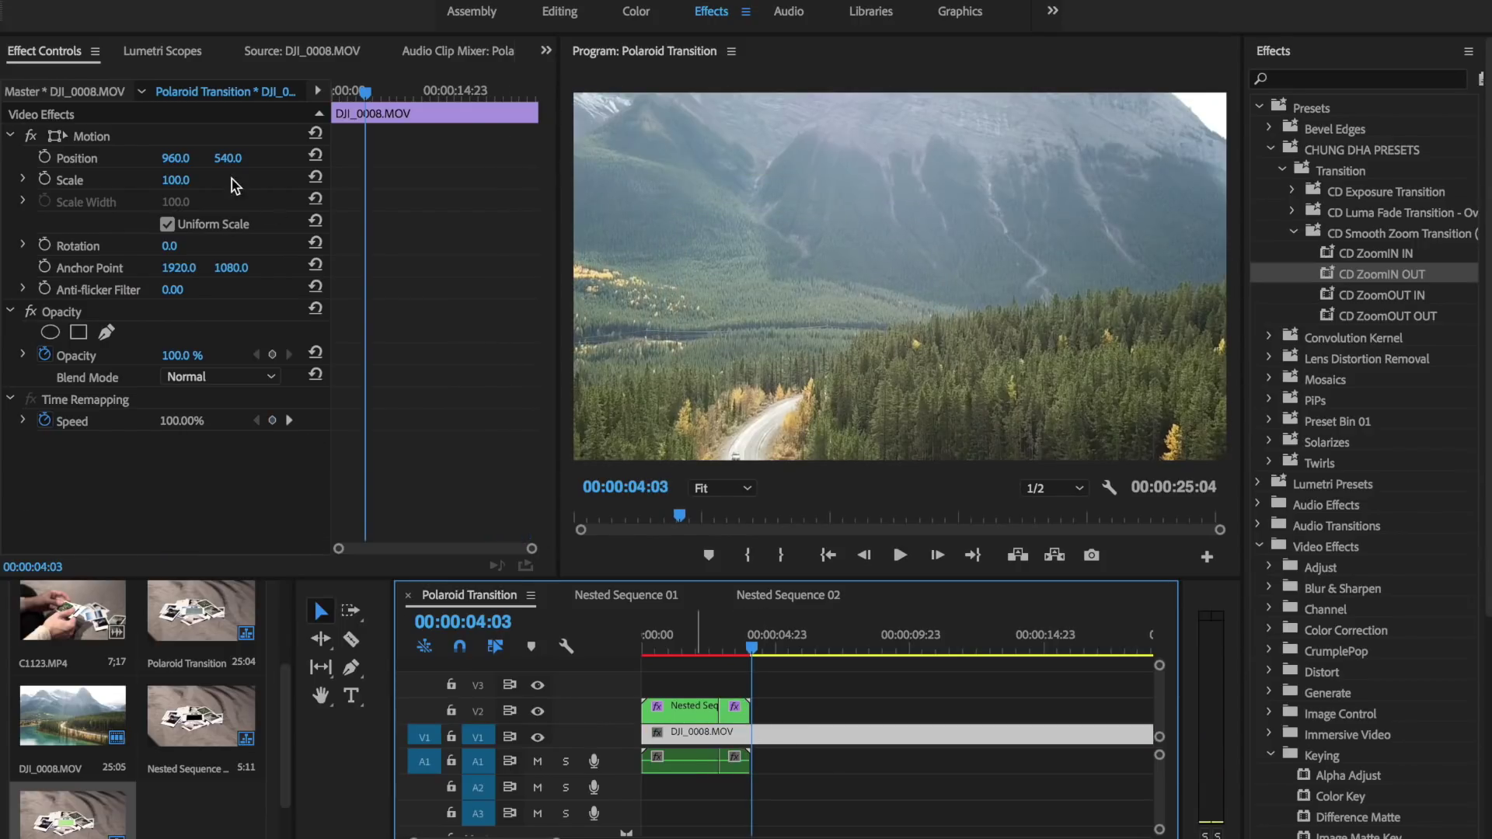
pyautogui.click(176, 179)
pyautogui.write('50')
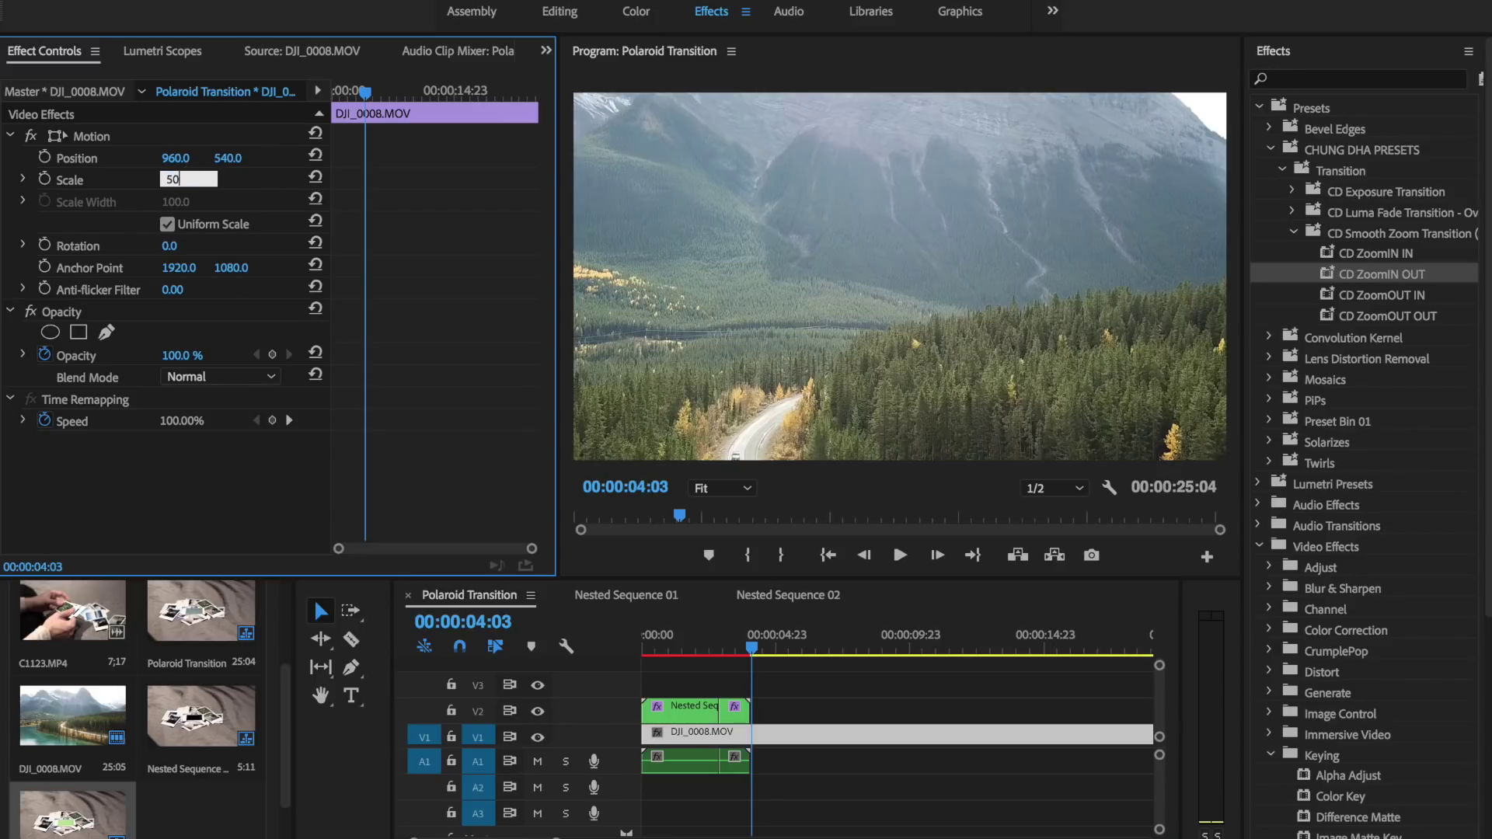
pyautogui.press('Return')
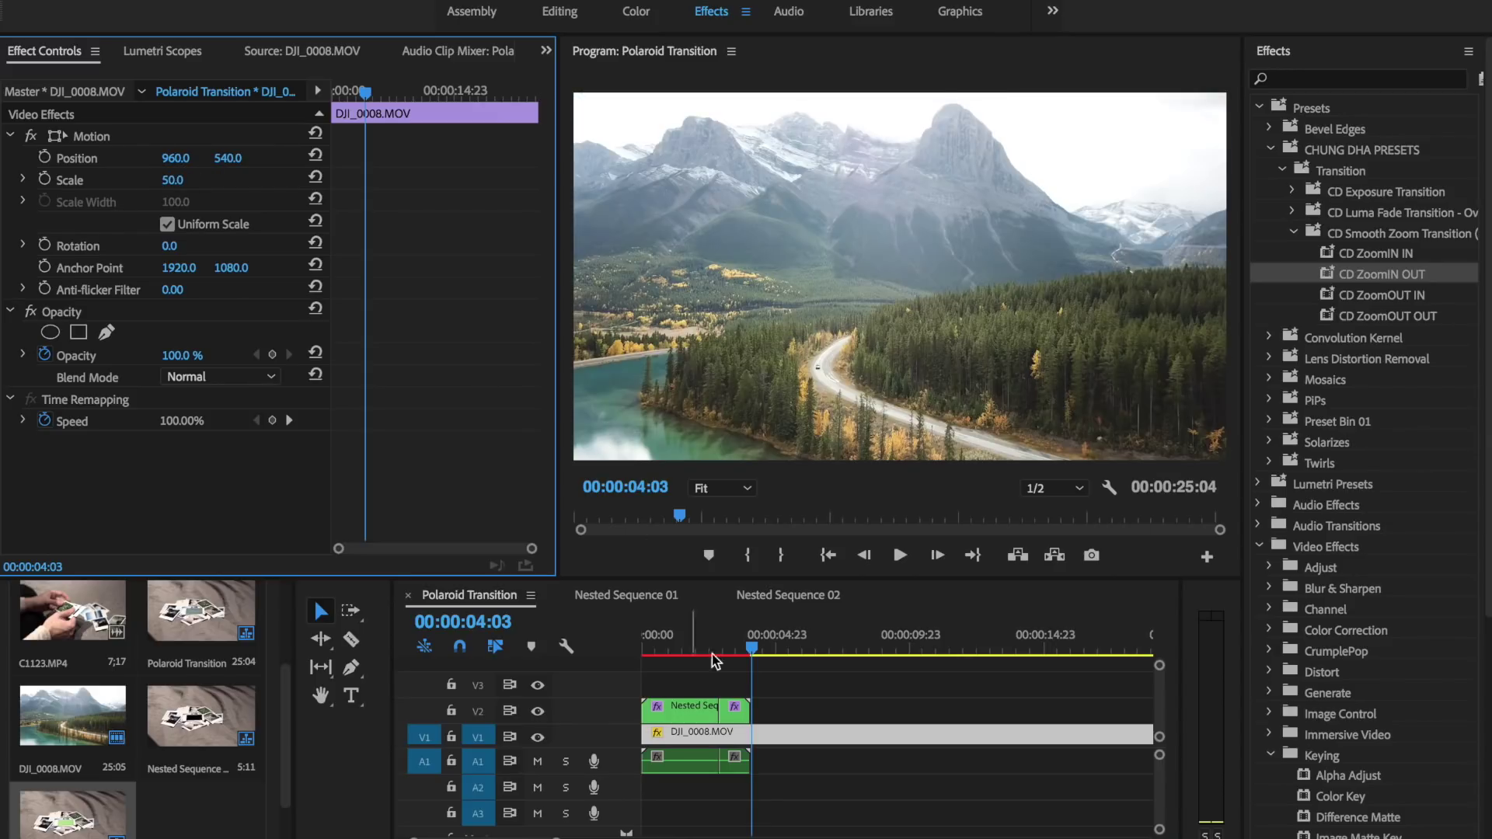
pyautogui.moveTo(753, 656); pyautogui.dragTo(673, 654)
pyautogui.press('space')
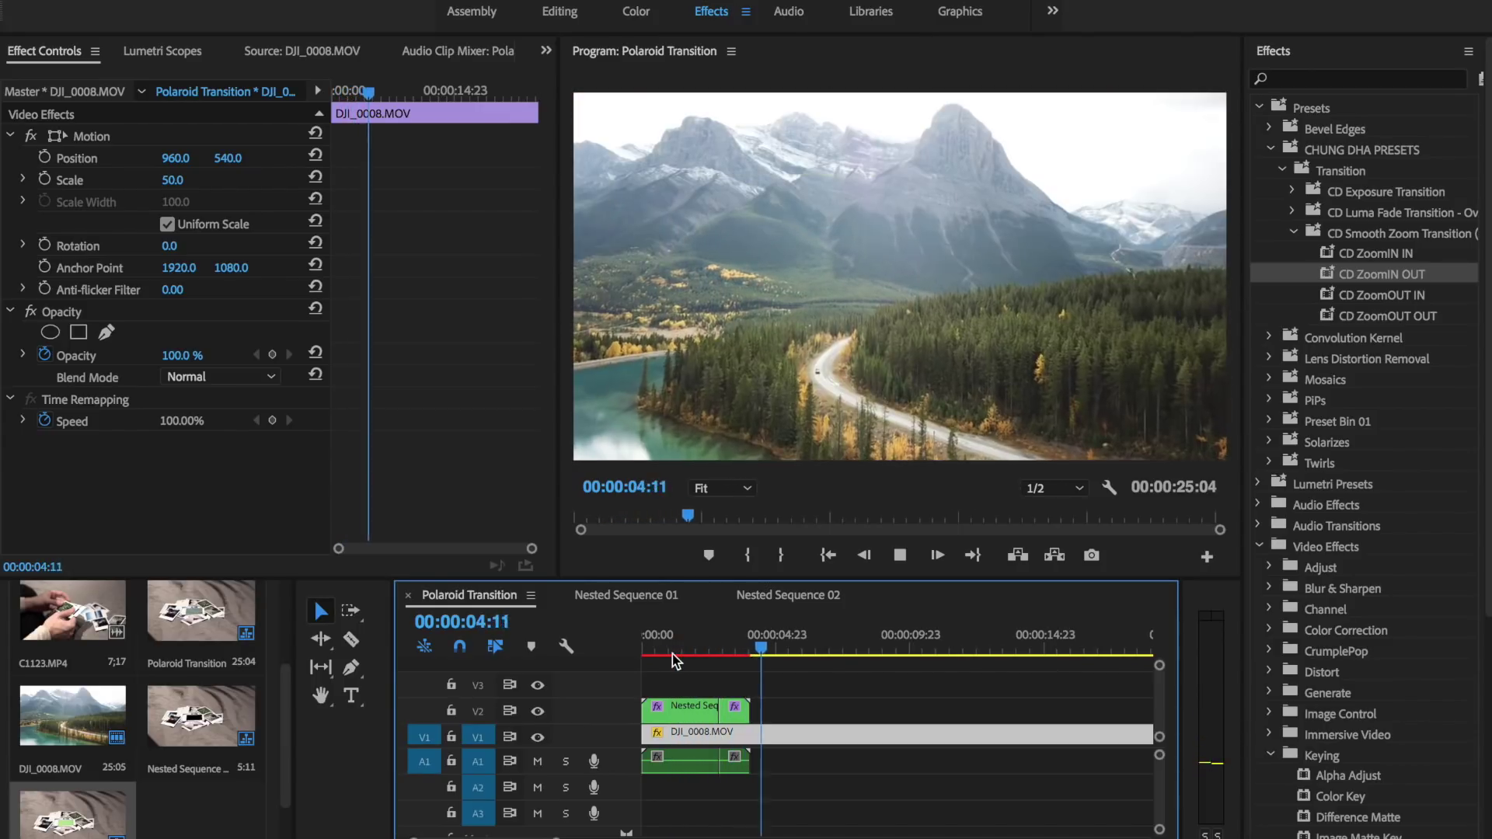
pyautogui.press('space')
pyautogui.click(731, 654)
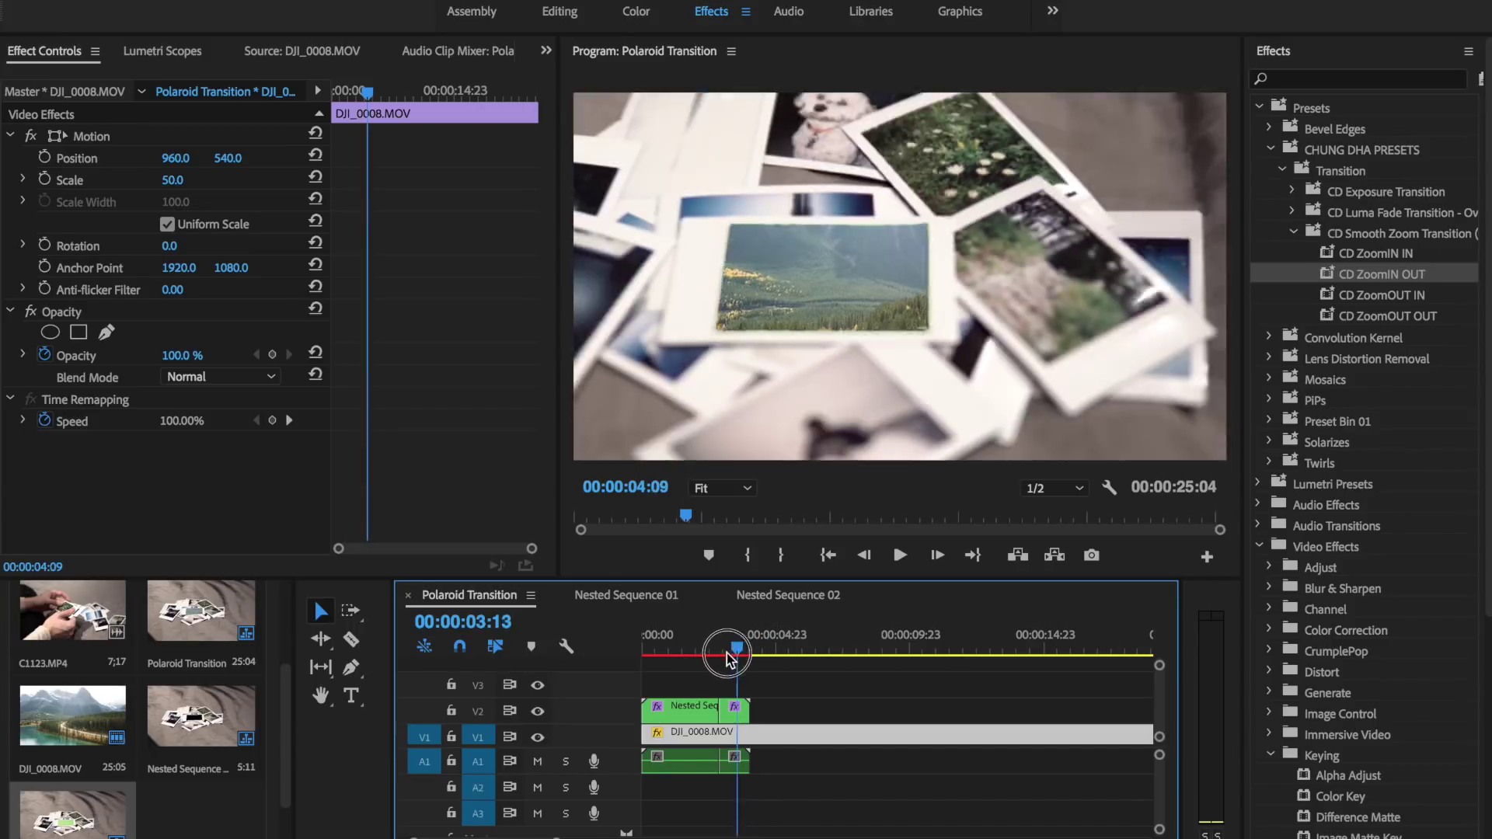
pyautogui.moveTo(731, 655); pyautogui.dragTo(683, 680)
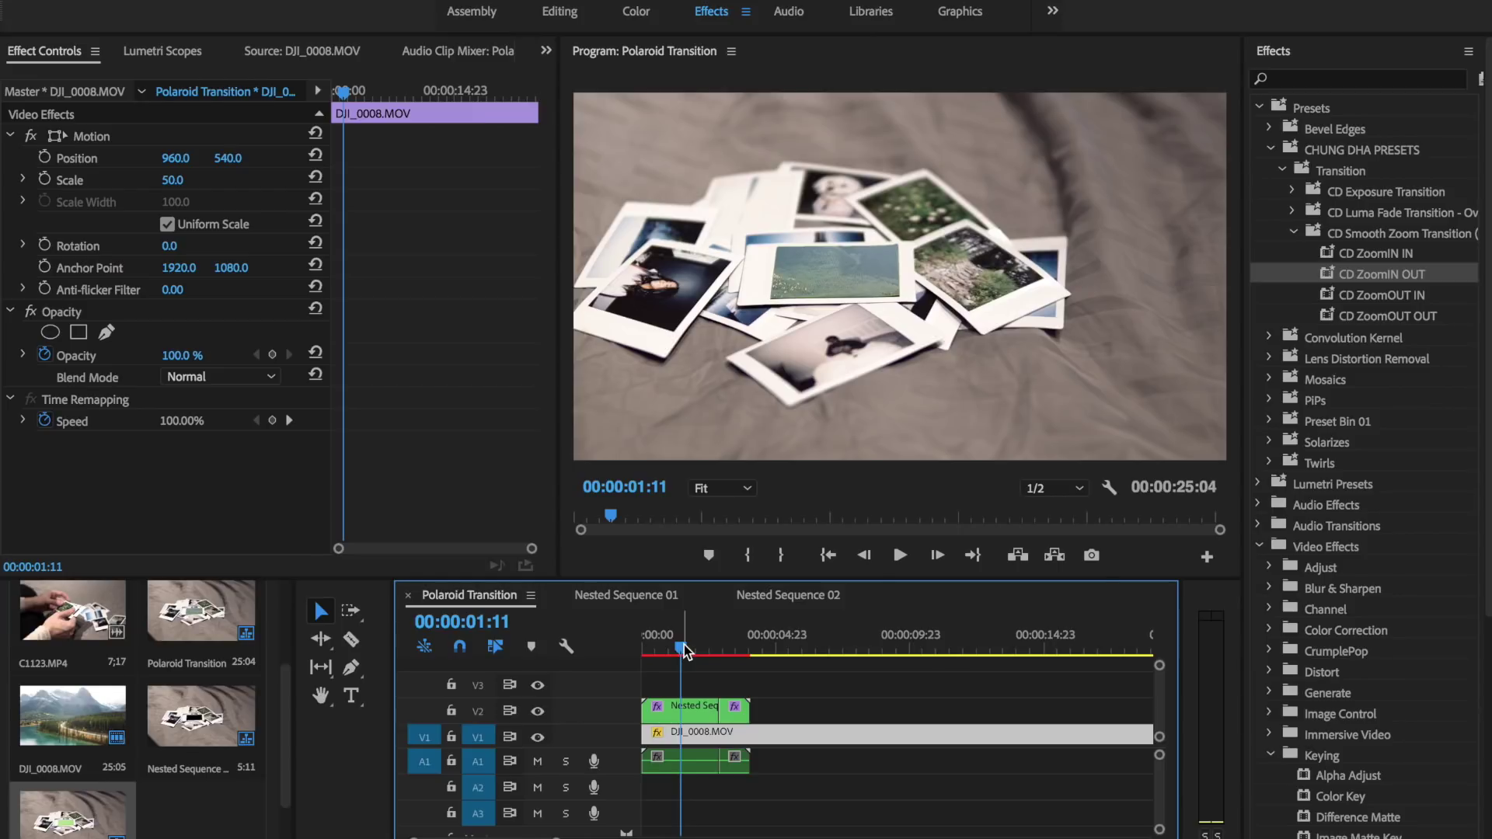
pyautogui.moveTo(684, 651); pyautogui.dragTo(797, 659)
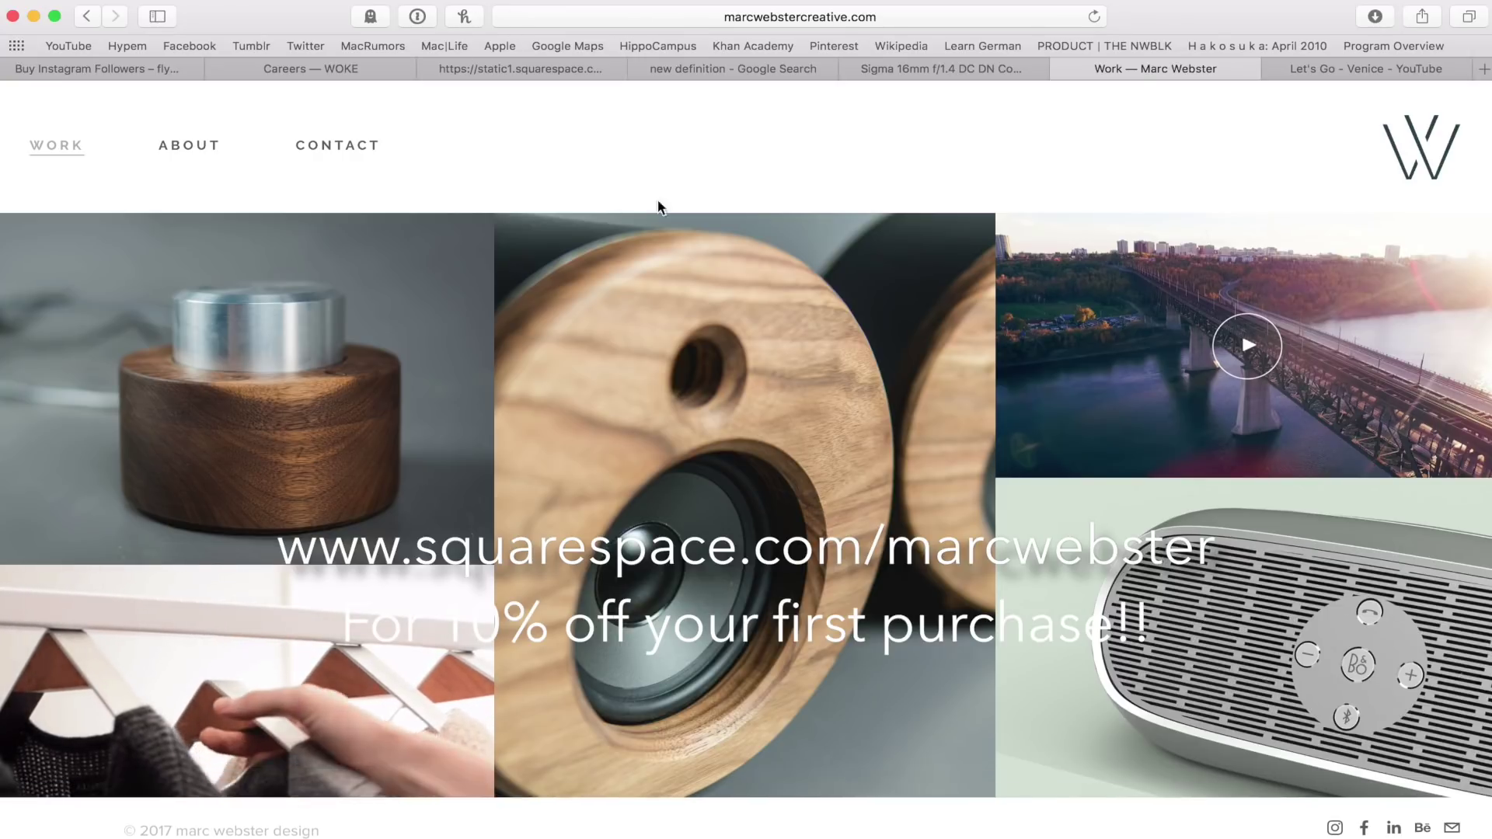
pyautogui.scroll(-2, 788, 170)
pyautogui.scroll(-2, 788, 176)
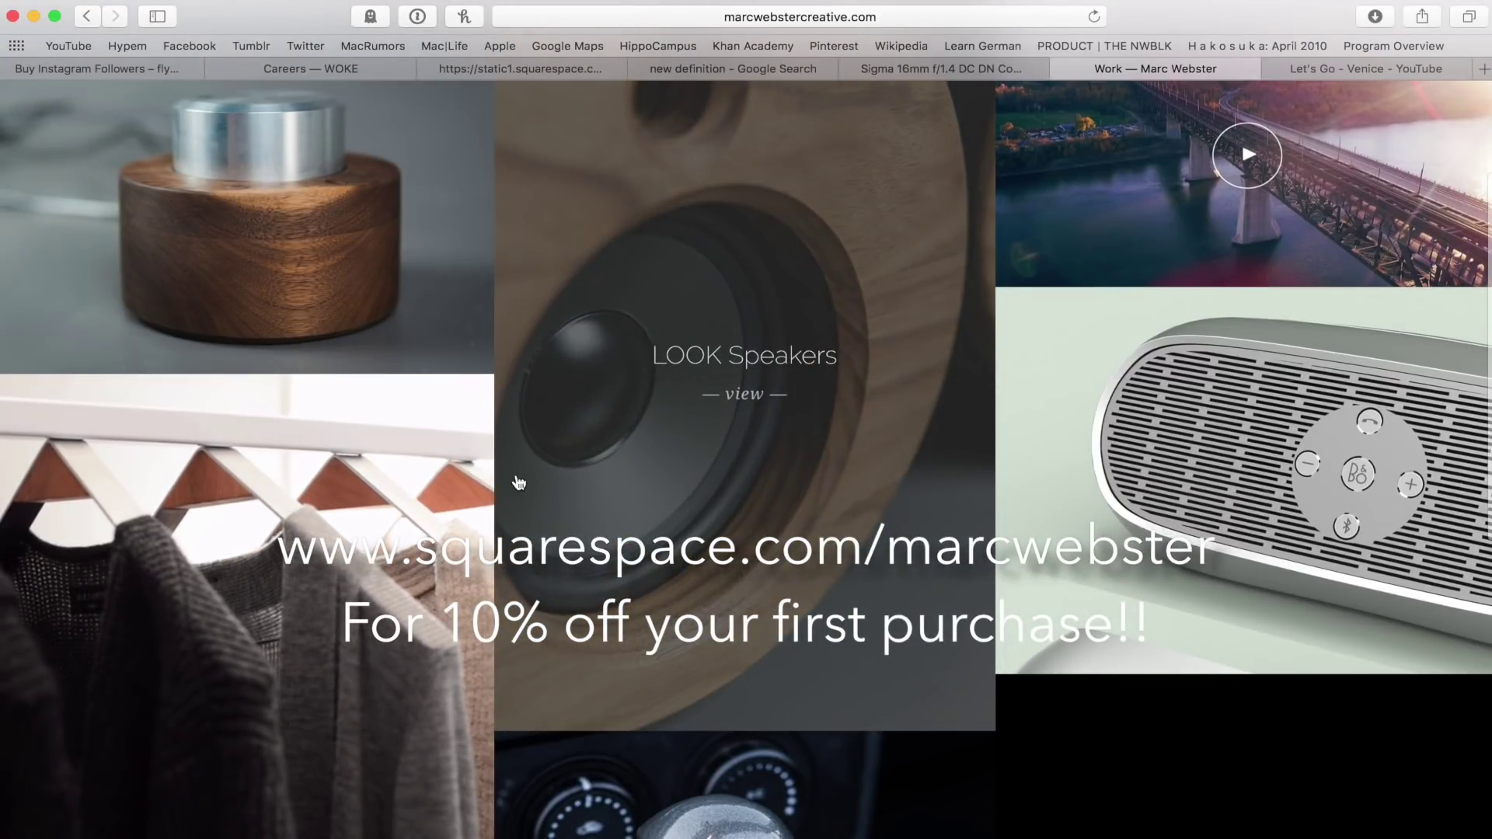
pyautogui.scroll(4, 766, 451)
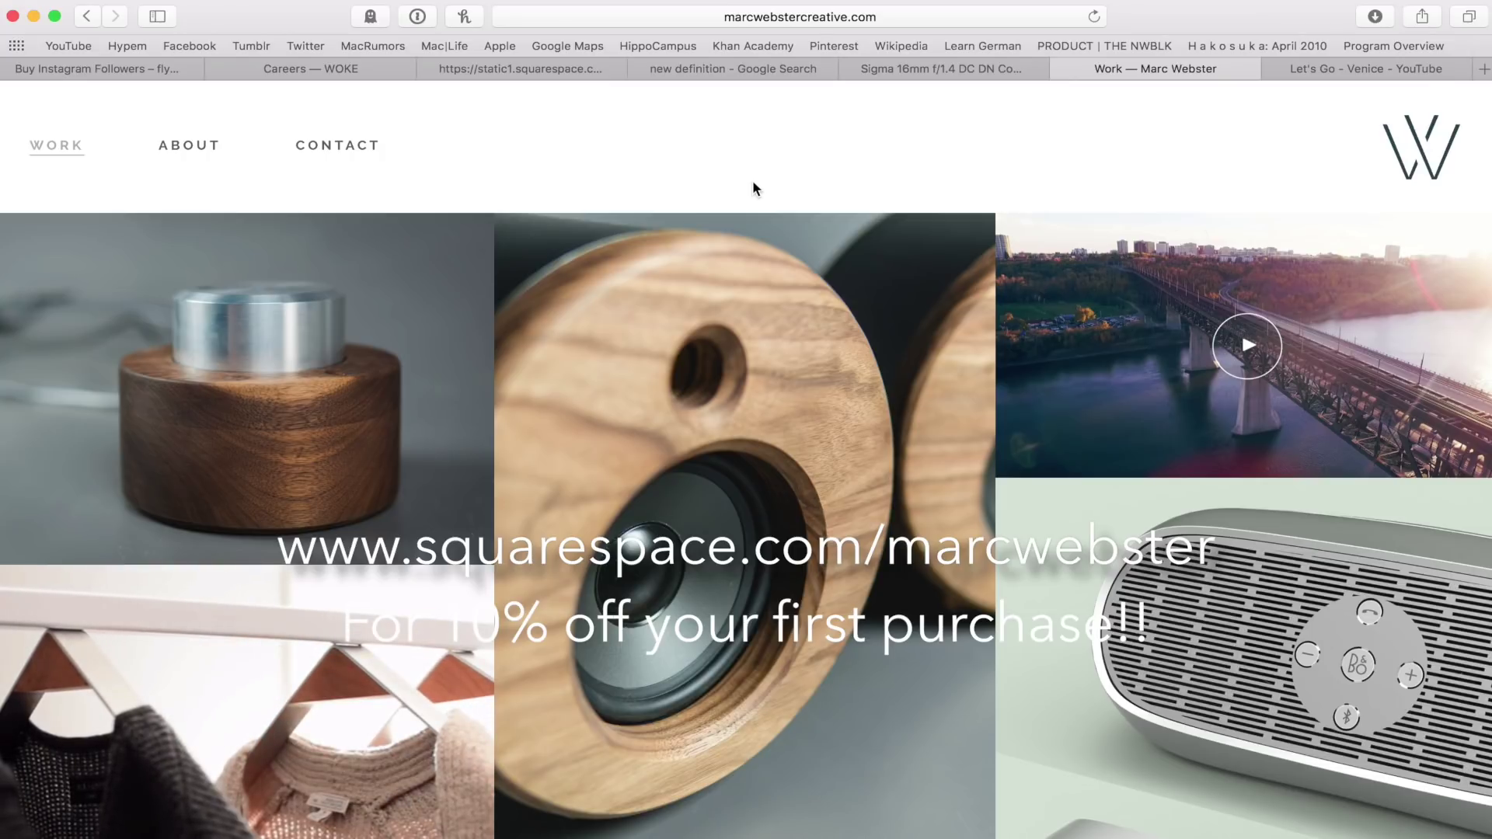
# Load squarespace.com through the creator's affiliate link in a new Safari tab
pyautogui.press('super+t')
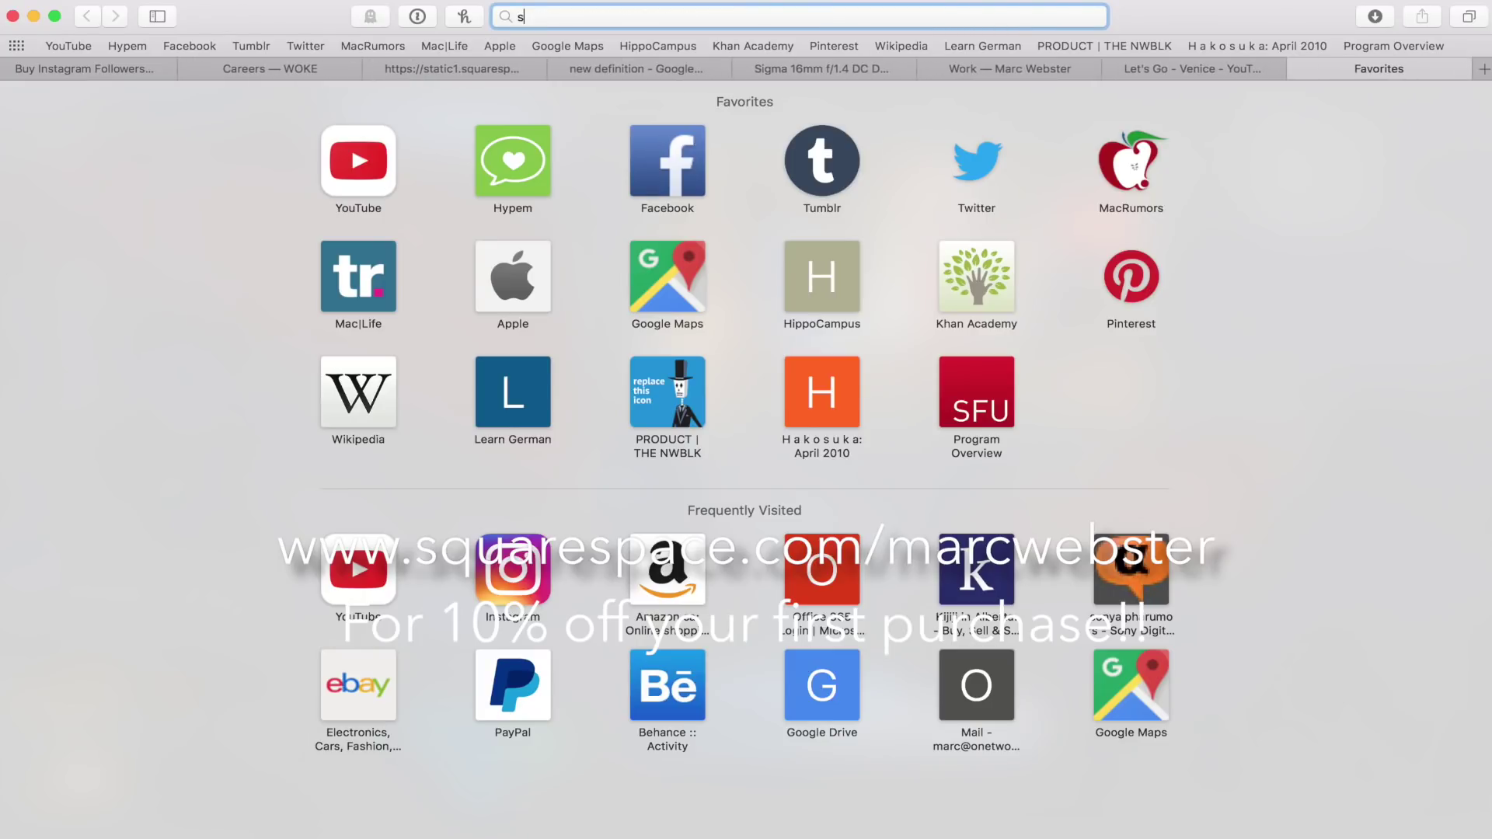
pyautogui.write('square')
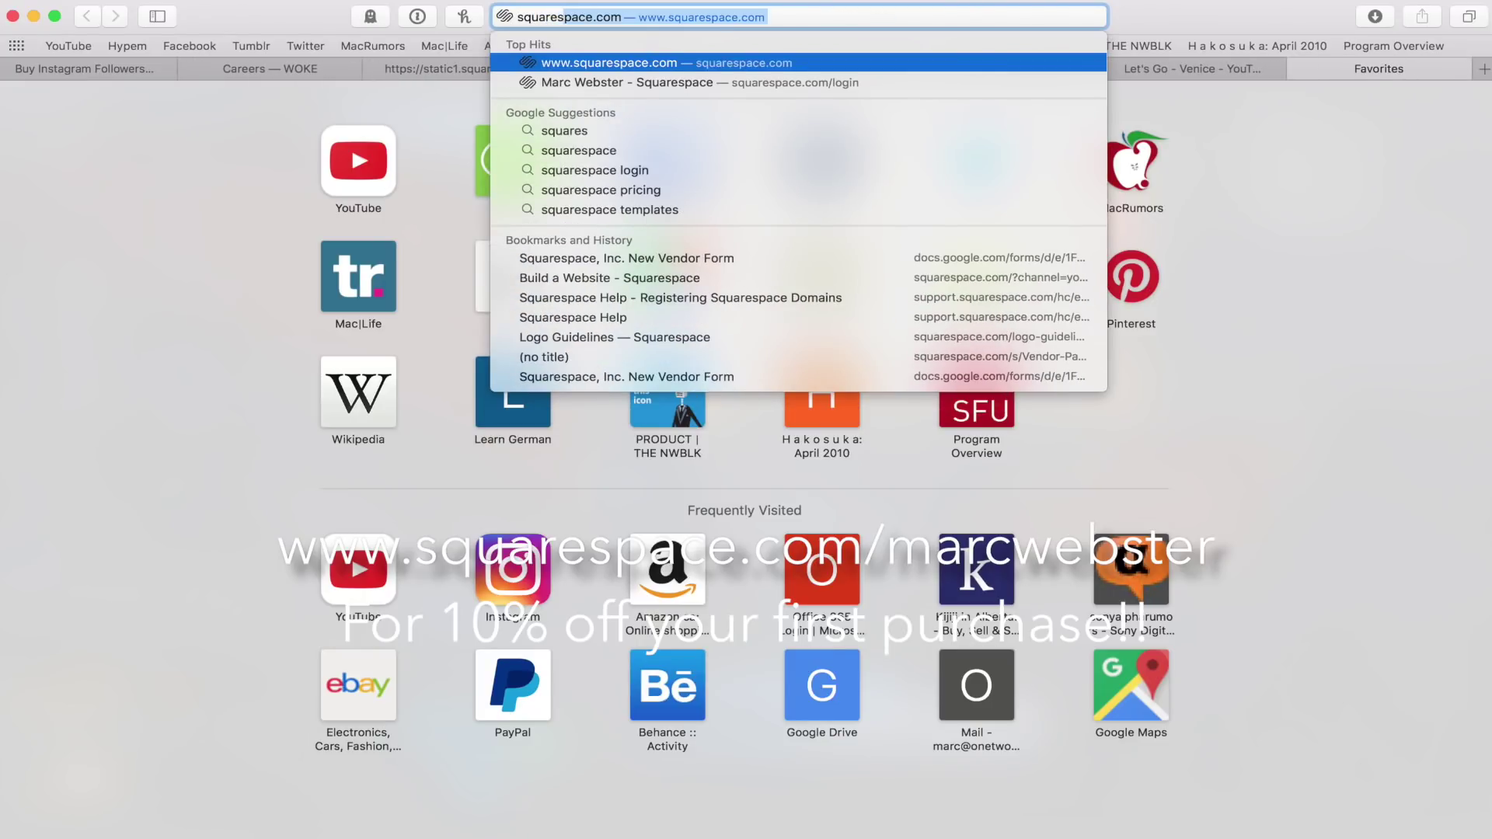
pyautogui.write('space')
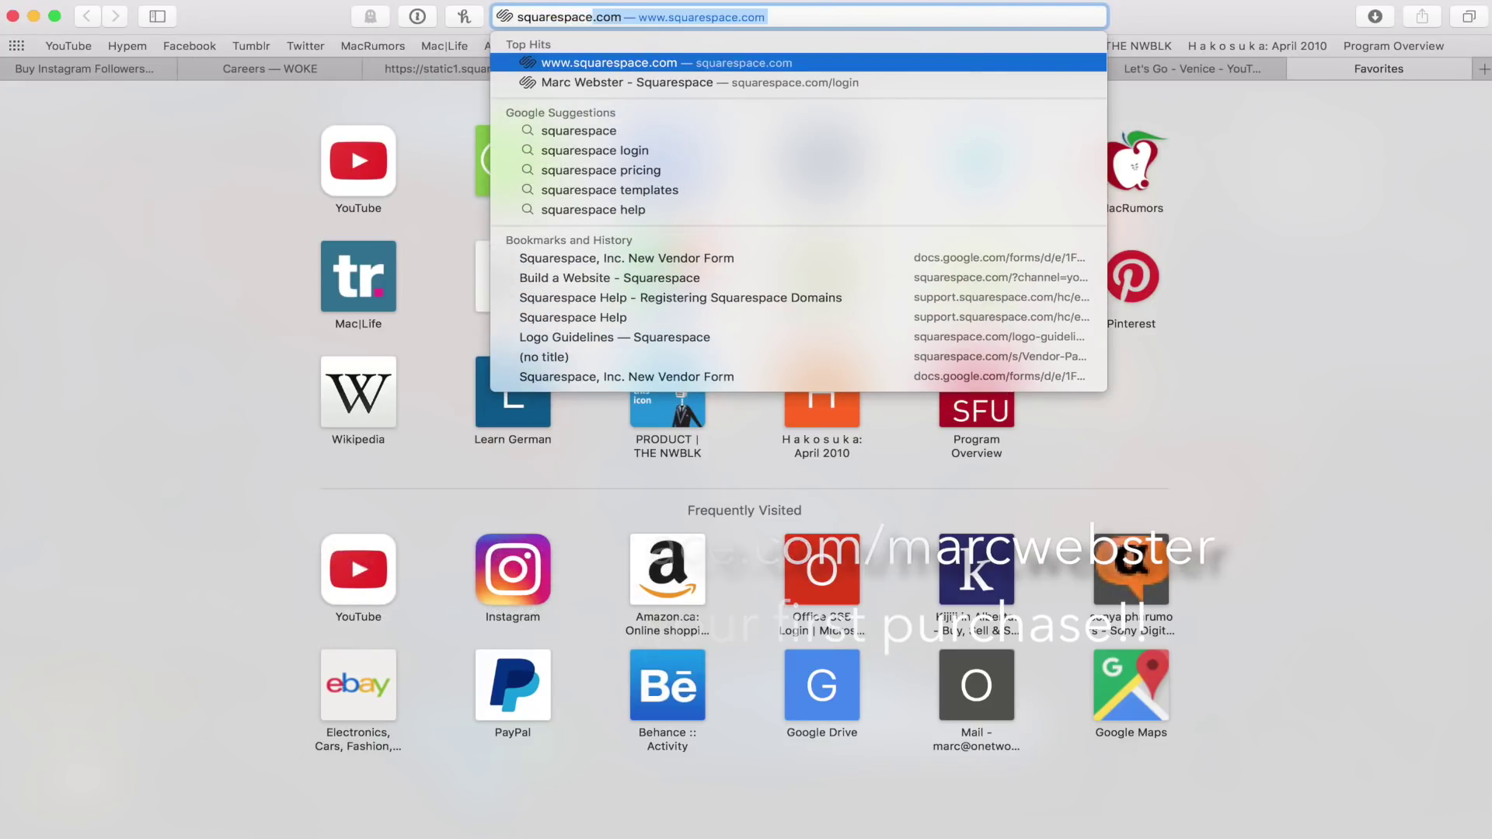
pyautogui.write('.com')
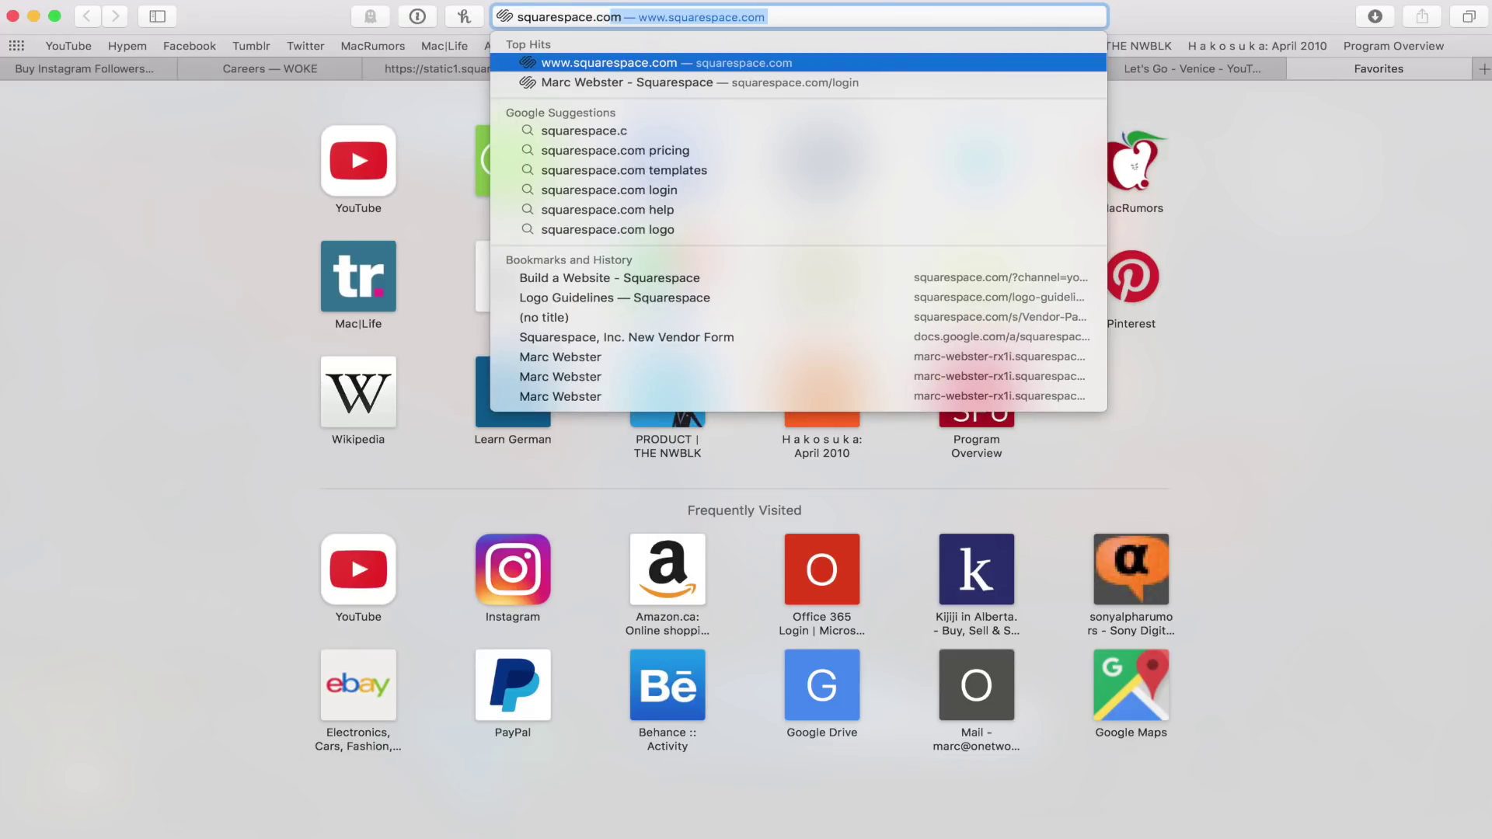
pyautogui.write('/marc')
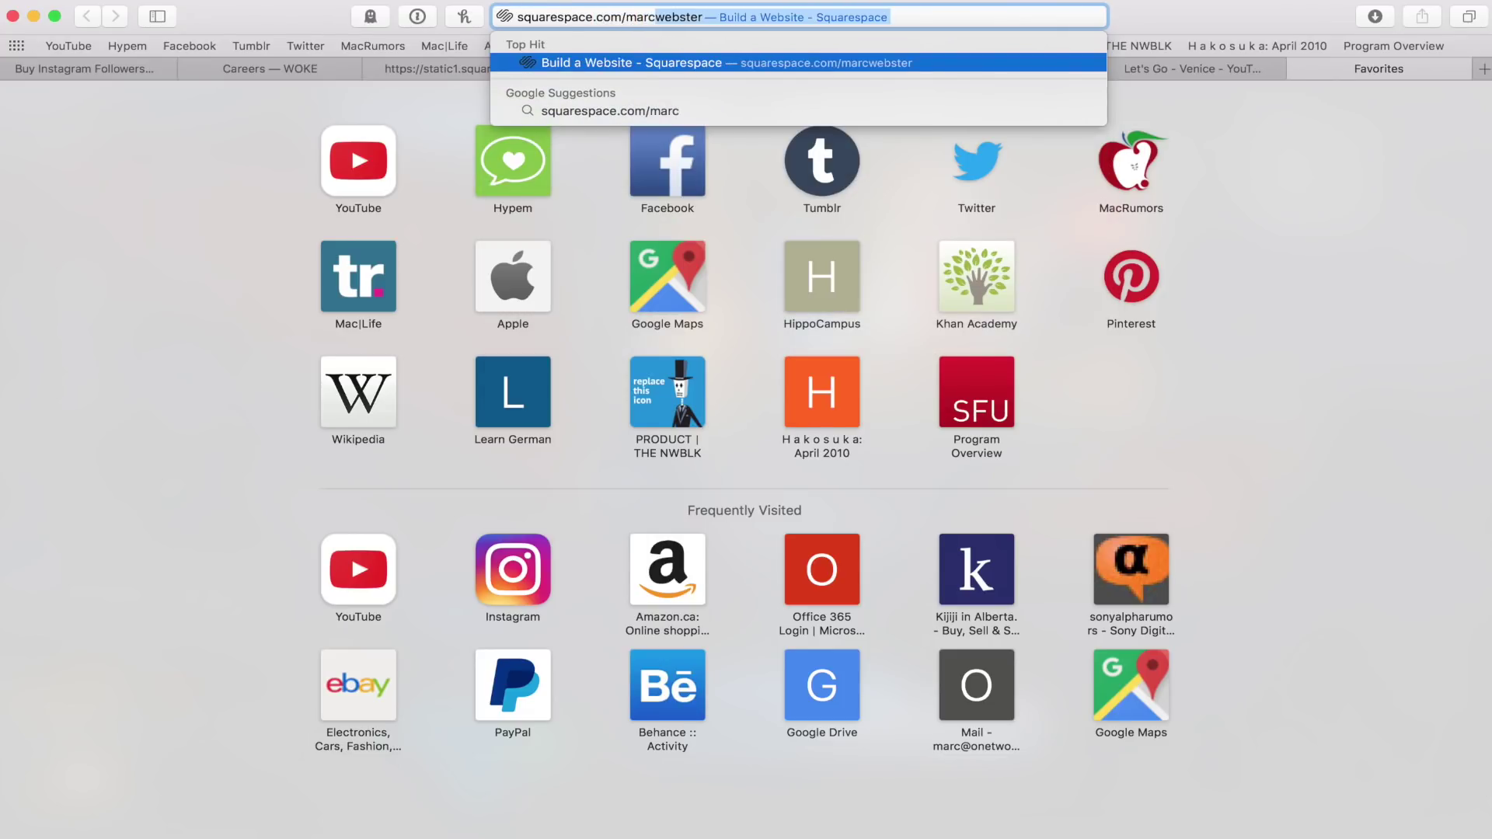
pyautogui.write('webster')
pyautogui.press('Return')
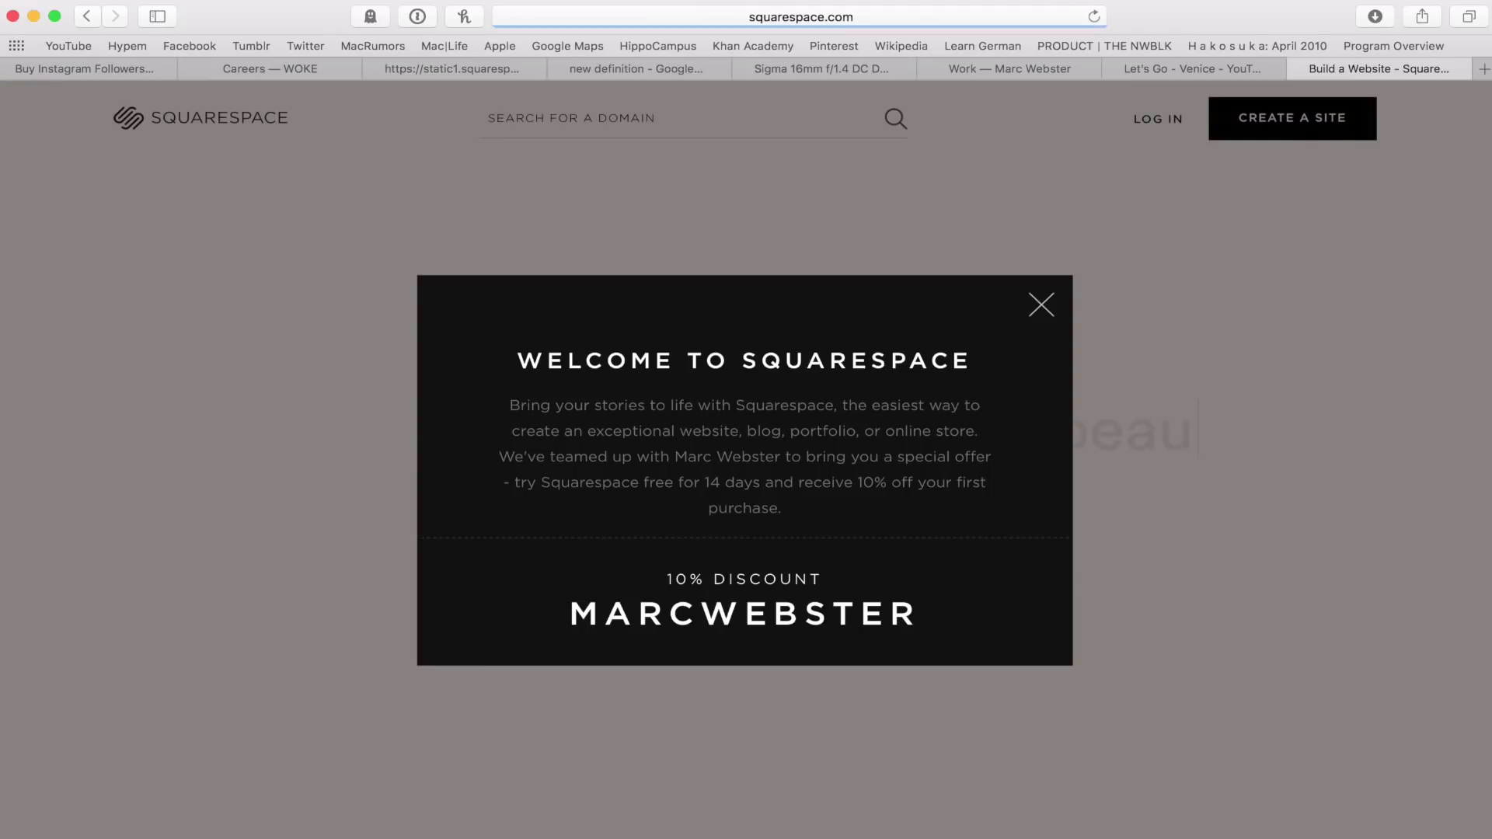